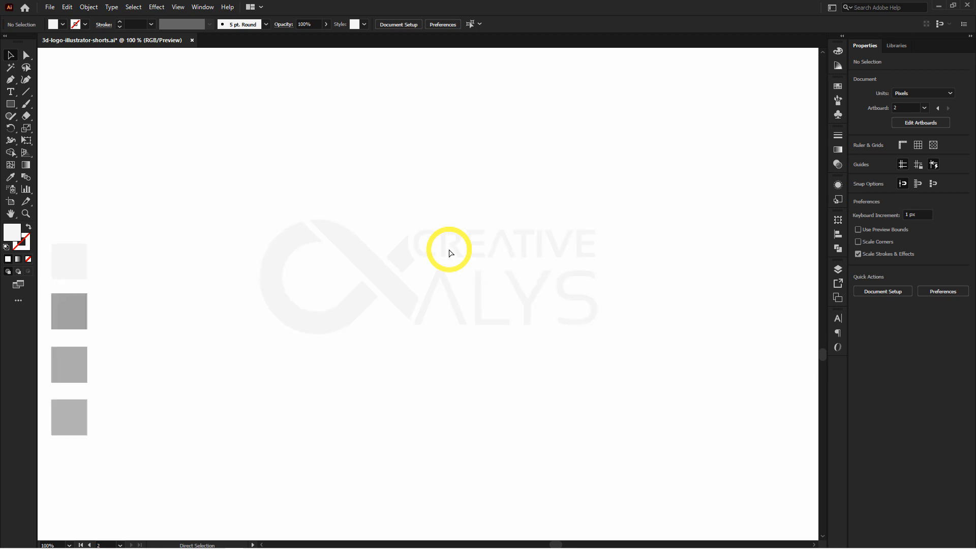
# Select the light grey CREATIVE ALYS logo and start a 3D Revolve effect on it.
pyautogui.press('z')
pyautogui.click(433, 270)
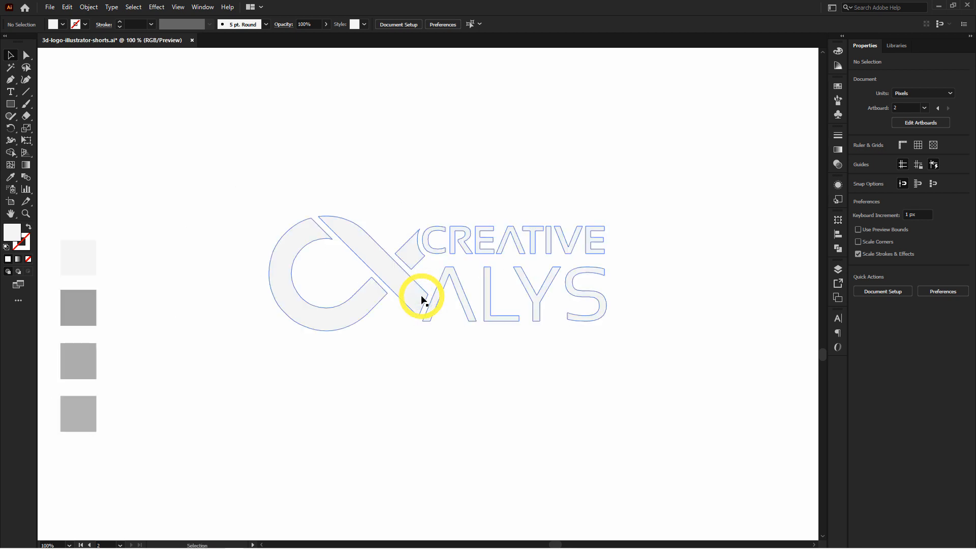
pyautogui.press('v')
pyautogui.click(409, 294)
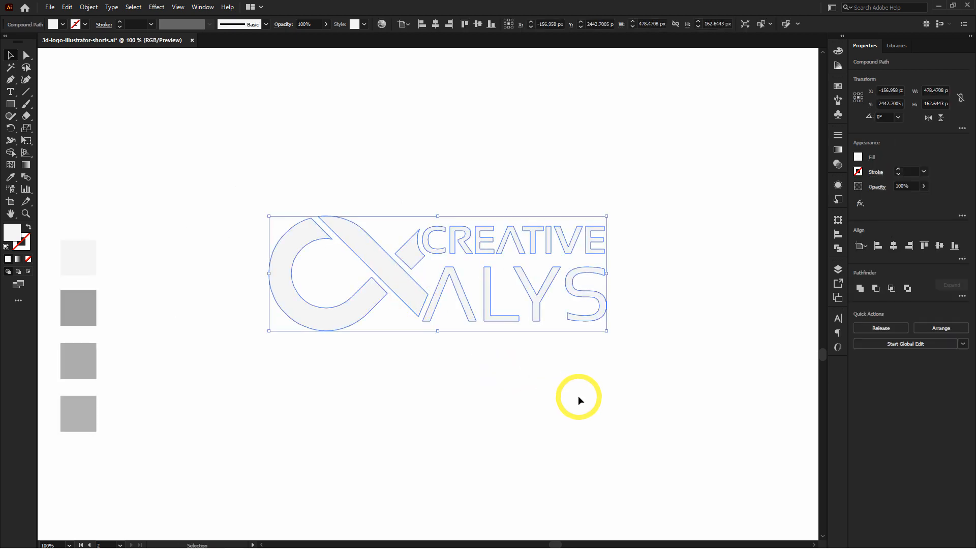
pyautogui.click(163, 7)
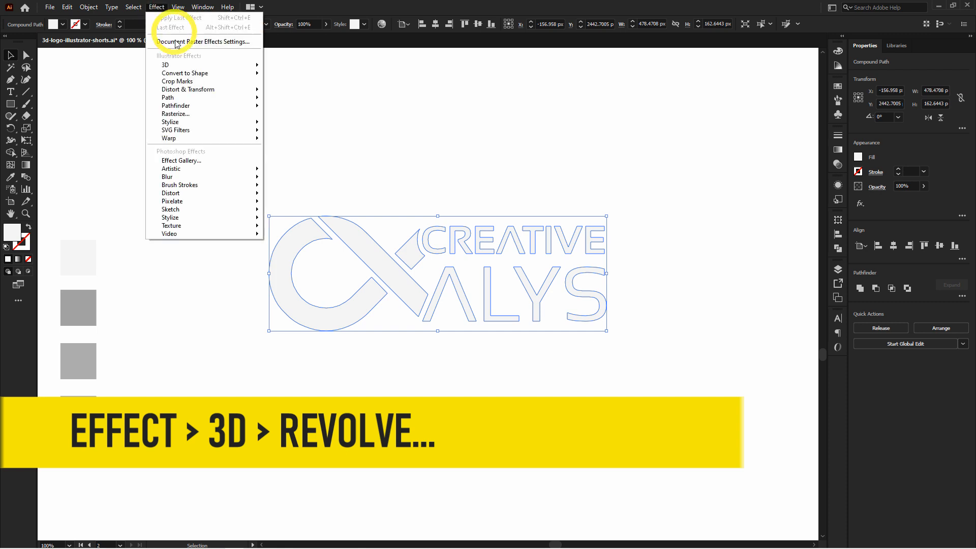
pyautogui.moveTo(163, 65)
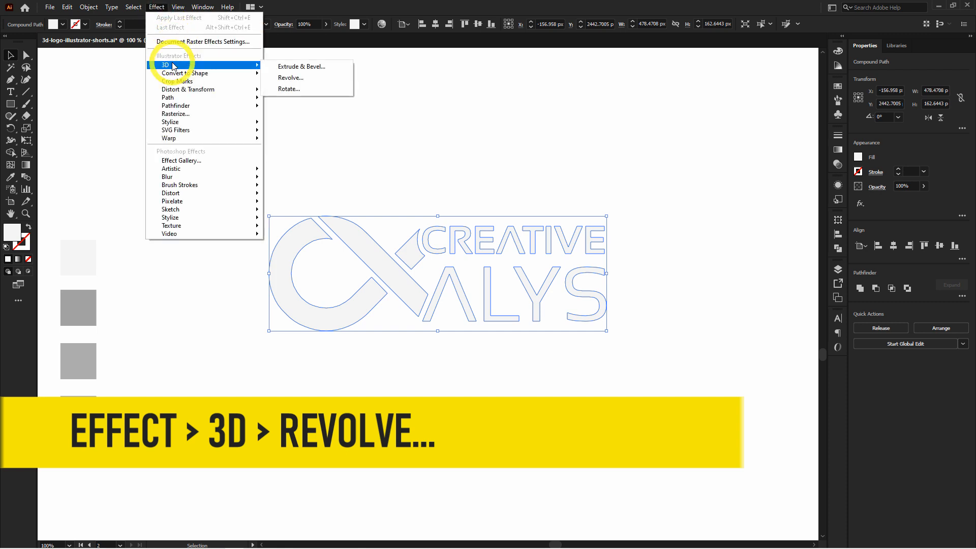
pyautogui.click(310, 79)
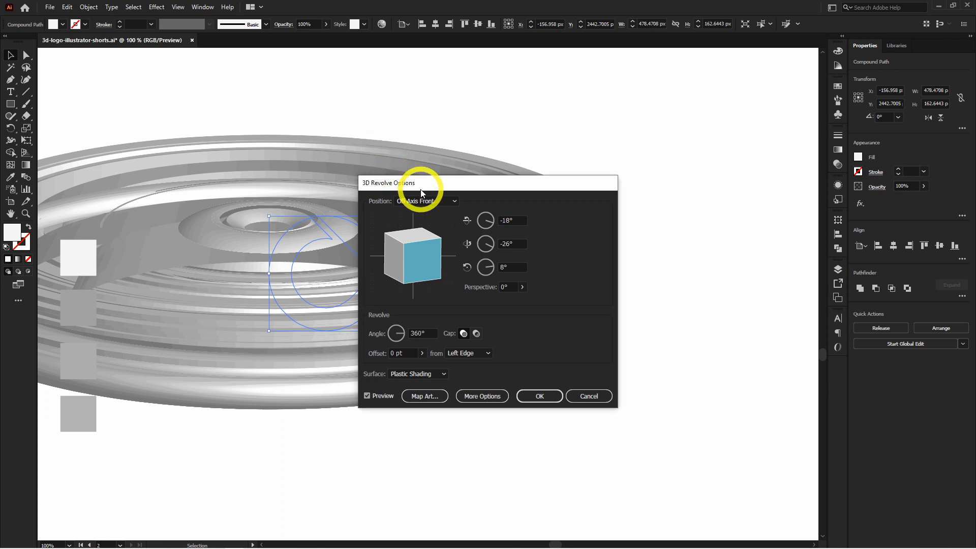
pyautogui.moveTo(421, 192); pyautogui.dragTo(522, 129)
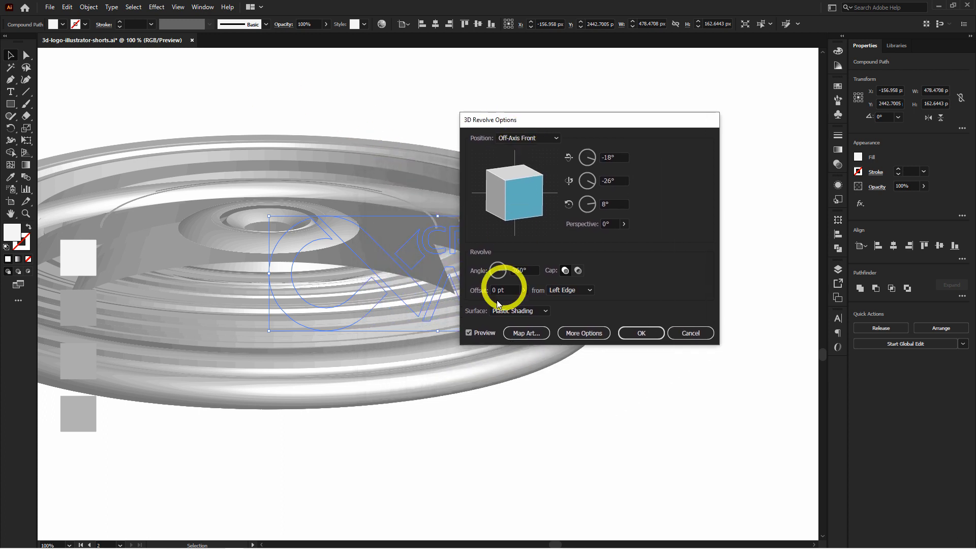
# Set the revolve angle to 10° with the preview turned off, and re-enable the preview.
pyautogui.click(469, 332)
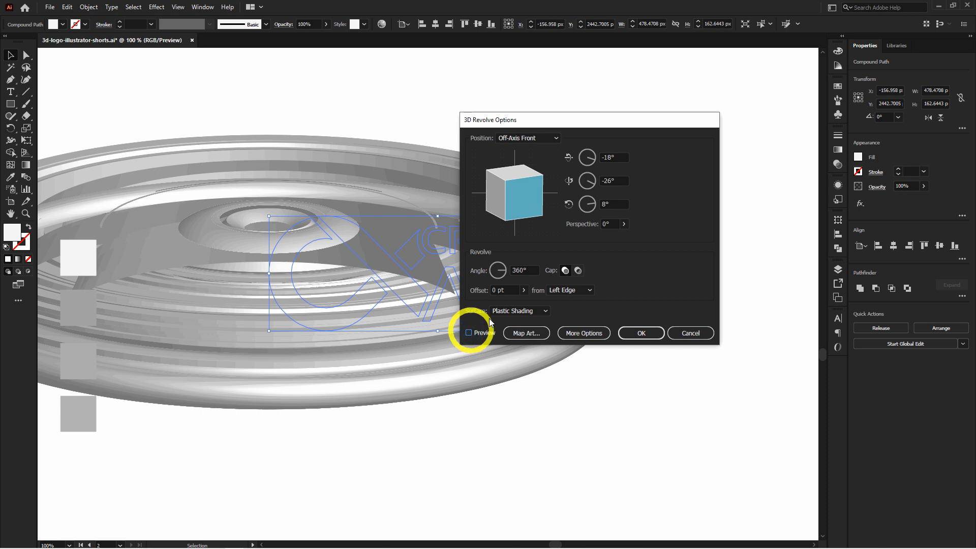
pyautogui.doubleClick(523, 269)
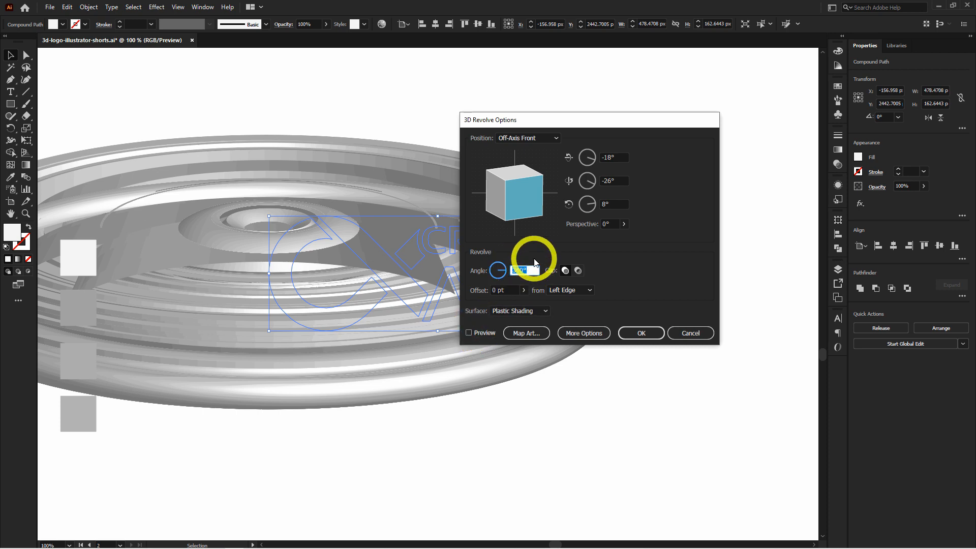
pyautogui.write('10')
pyautogui.press('Tab')
pyautogui.click(468, 333)
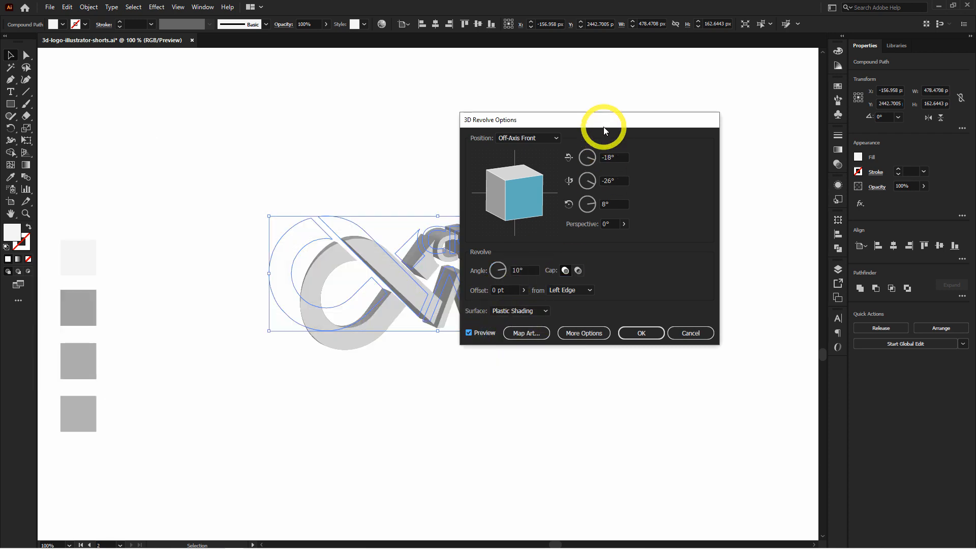
# Set the revolve offset to be measured from the Right Edge, keeping the logo in view.
pyautogui.moveTo(603, 127); pyautogui.dragTo(776, 133)
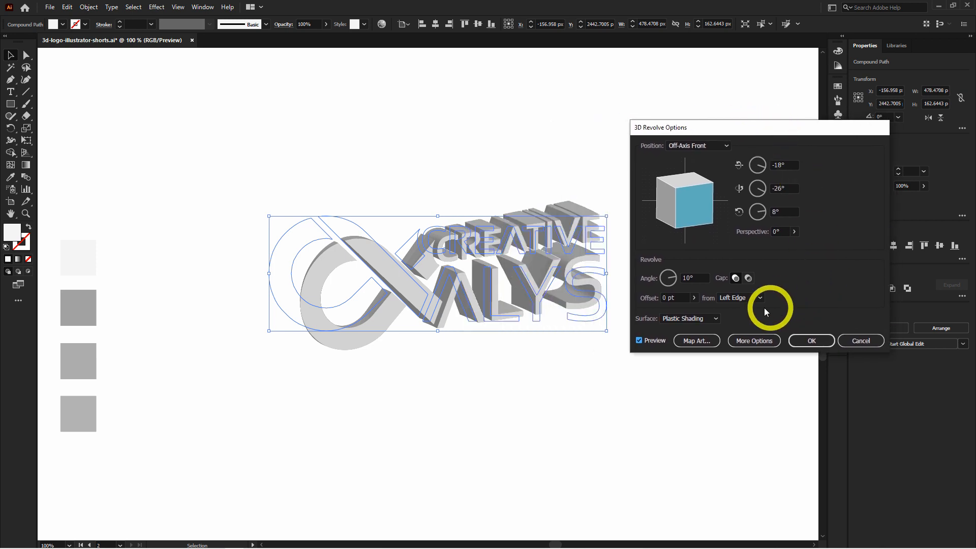
pyautogui.click(750, 300)
pyautogui.click(748, 319)
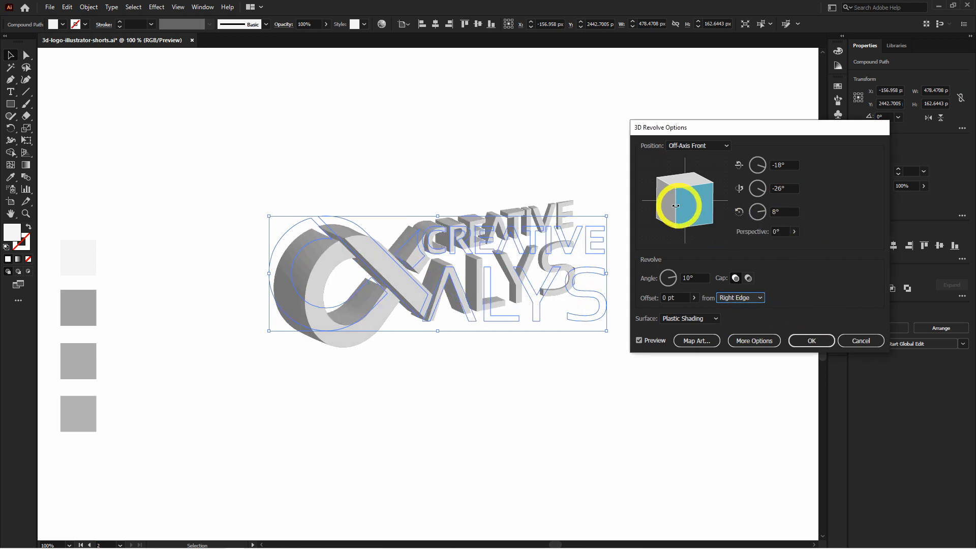
# Try a custom rotation of the revolved logo with a vertical (Y) axis rotation of -17°.
pyautogui.moveTo(676, 206); pyautogui.dragTo(671, 206)
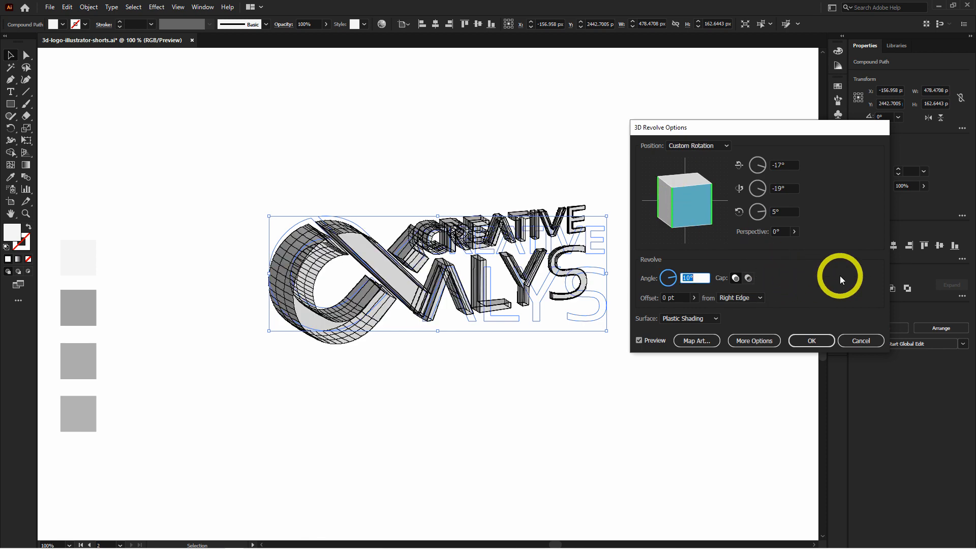
pyautogui.click(779, 188)
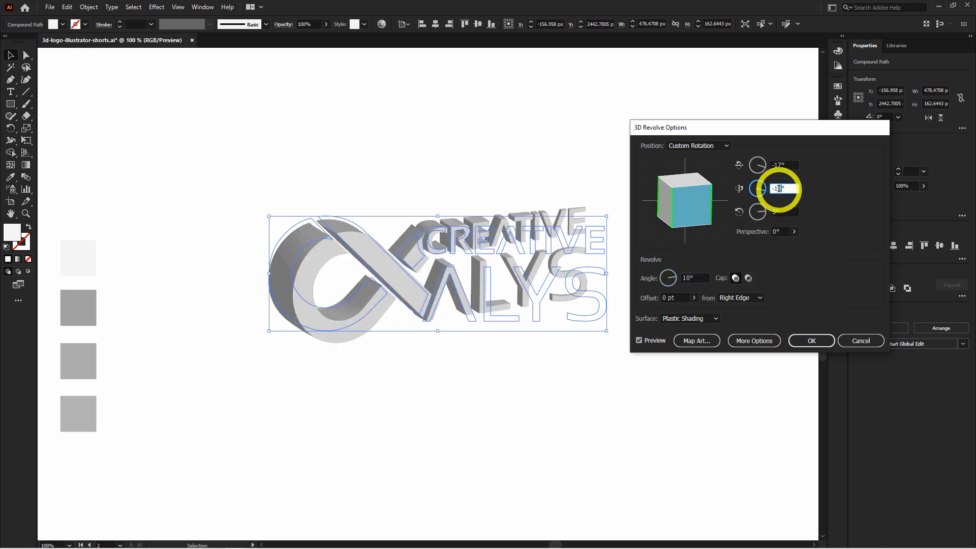
pyautogui.write('-17')
pyautogui.press('Tab')
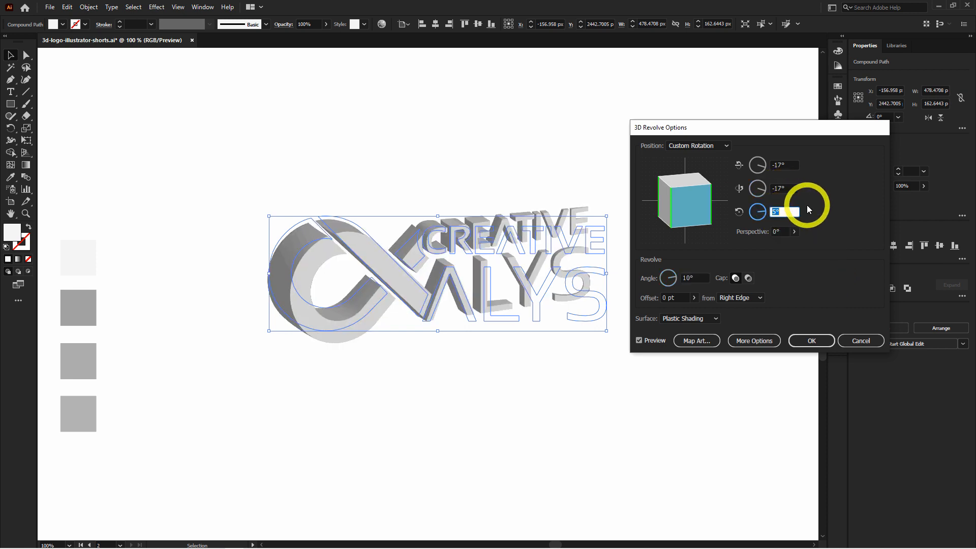
# Set the vertical (Y) axis rotation to -26° and the perspective to 50°.
pyautogui.doubleClick(778, 188)
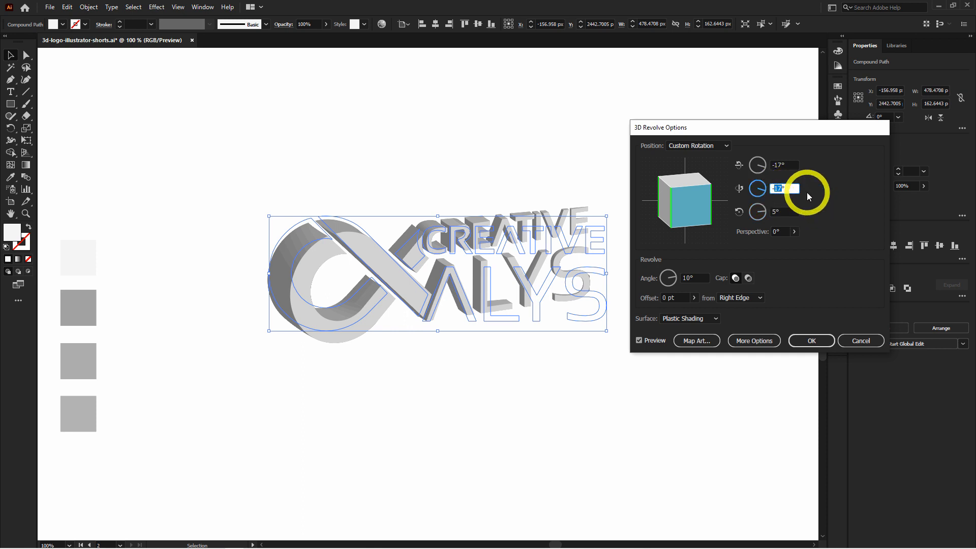
pyautogui.press('Tab')
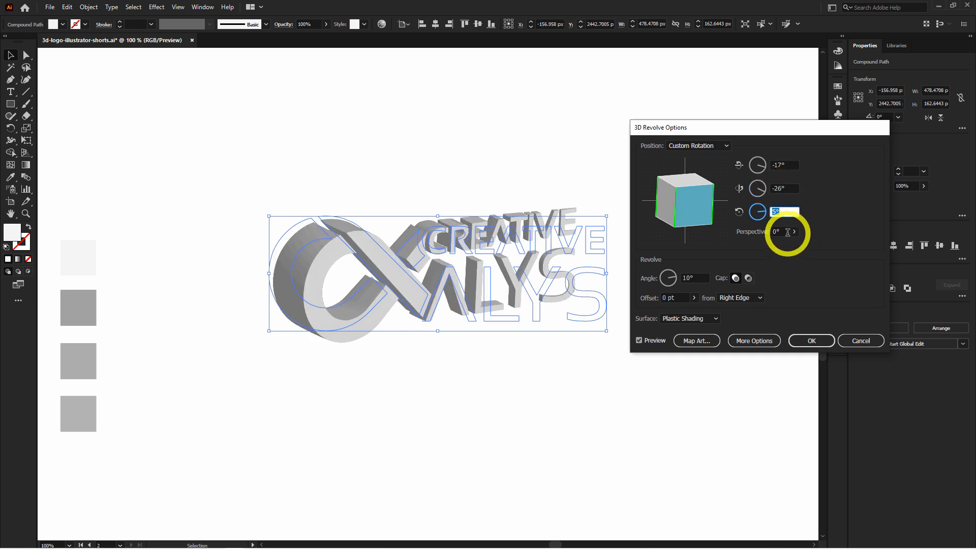
pyautogui.moveTo(786, 231); pyautogui.dragTo(727, 227)
pyautogui.write('50')
pyautogui.press('Tab')
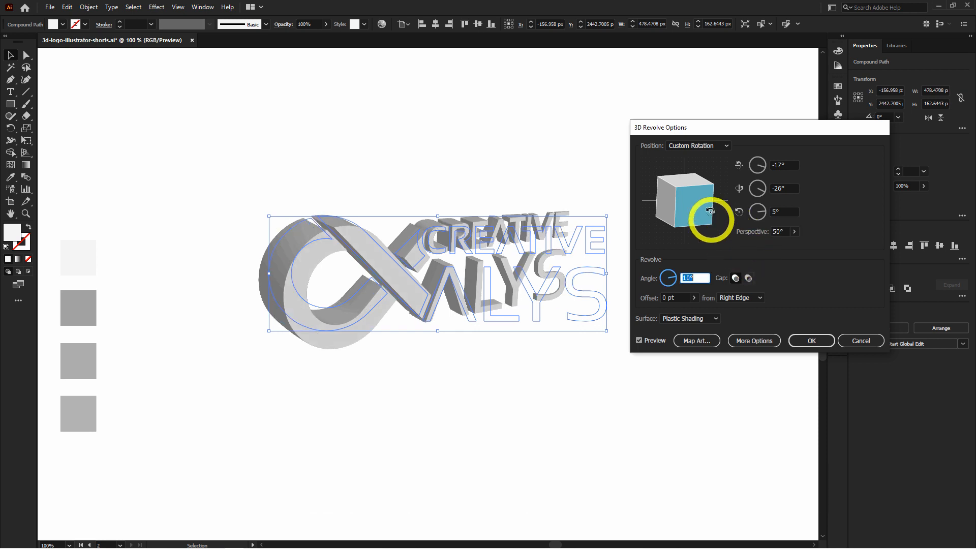
# Tilt the revolved logo to about -9° around the X axis and set the Z axis rotation to 8°.
pyautogui.moveTo(696, 192)
pyautogui.mouseDown()
pyautogui.moveTo(693, 174)
pyautogui.moveTo(694, 184)
pyautogui.mouseUp()
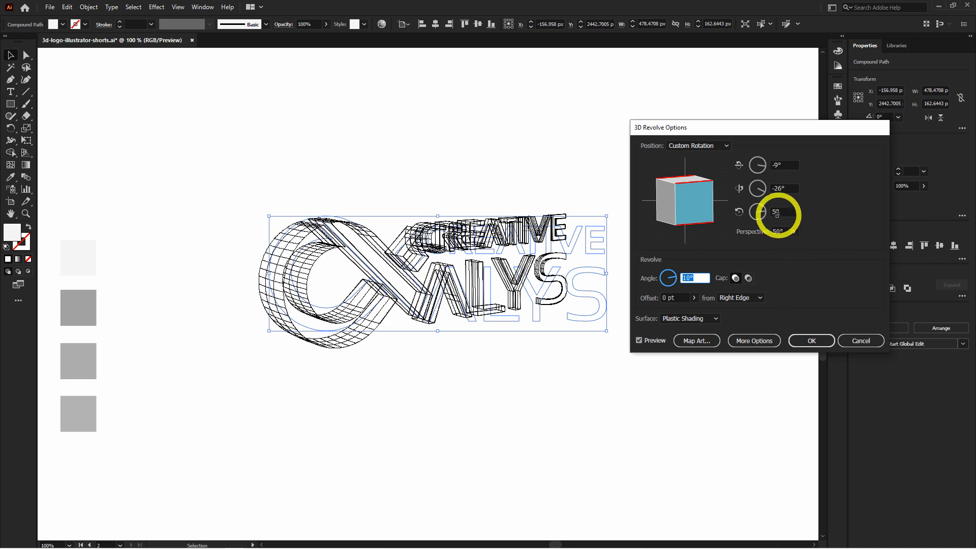
pyautogui.click(774, 211)
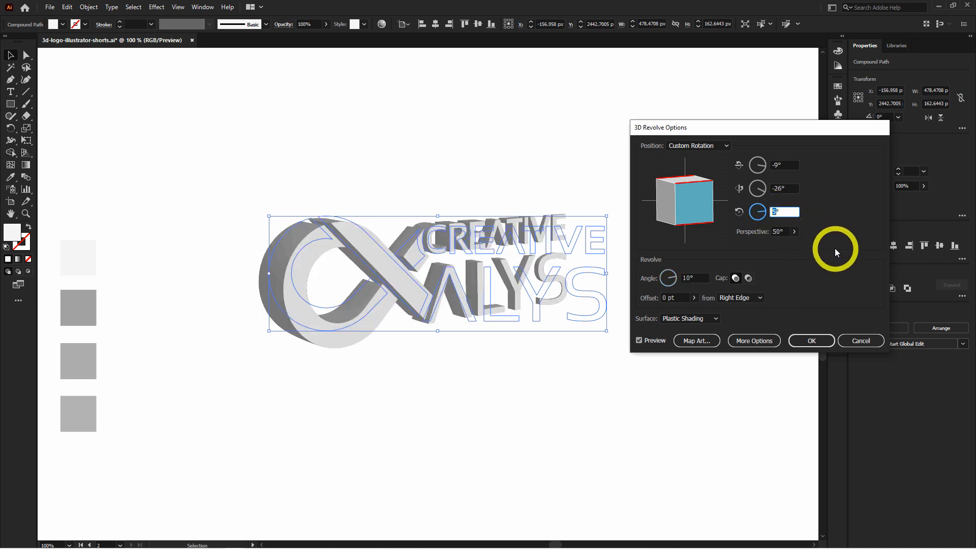
pyautogui.write('8')
pyautogui.press('Tab')
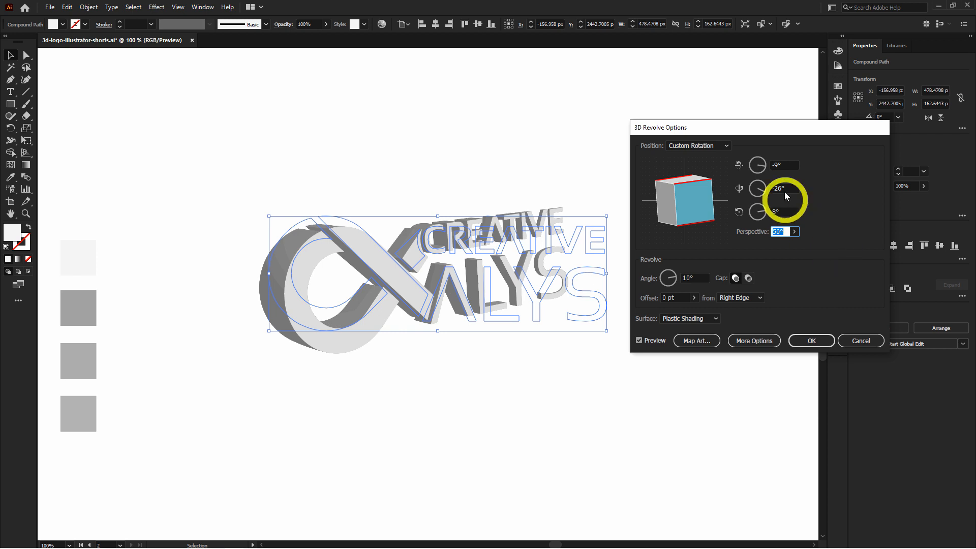
# Set the X axis rotation to -10° and apply the 3D Revolve effect to the logo.
pyautogui.click(773, 165)
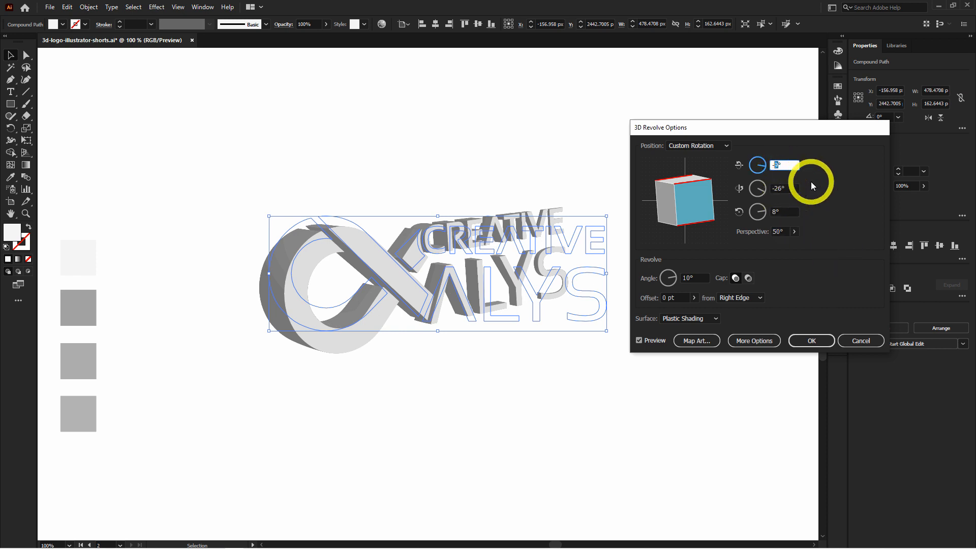
pyautogui.write('-18')
pyautogui.press('Tab')
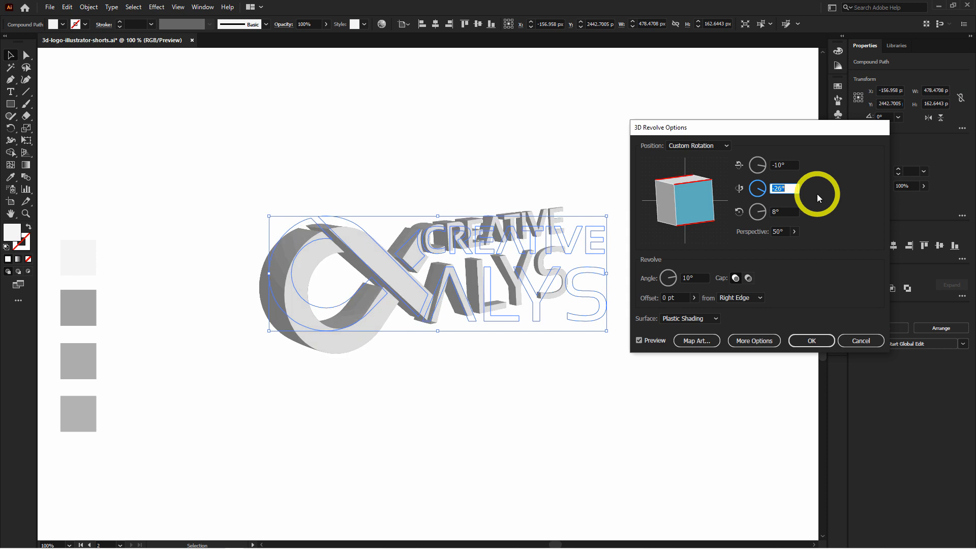
pyautogui.click(809, 340)
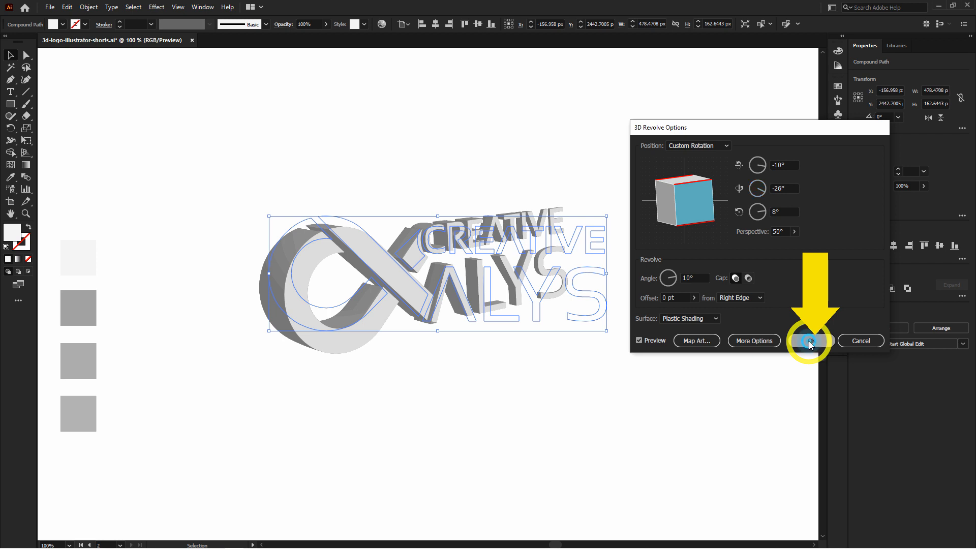
pyautogui.click(713, 343)
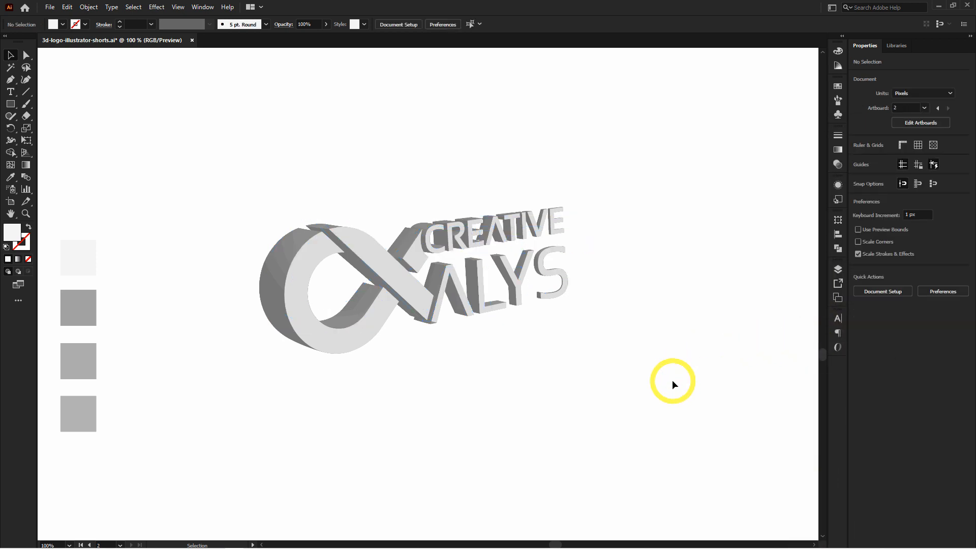
# Expand the appearance of the revolved logo into editable shapes.
pyautogui.click(525, 271)
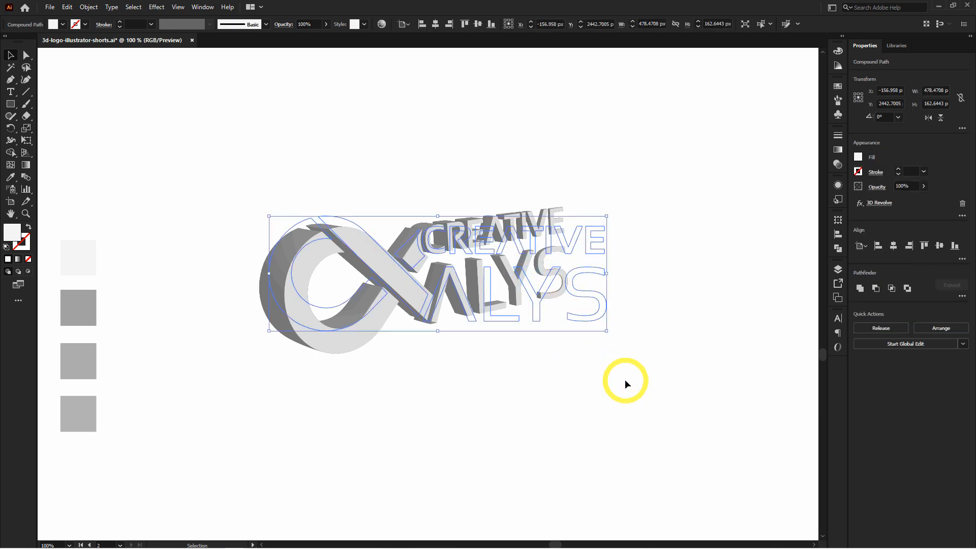
pyautogui.click(89, 7)
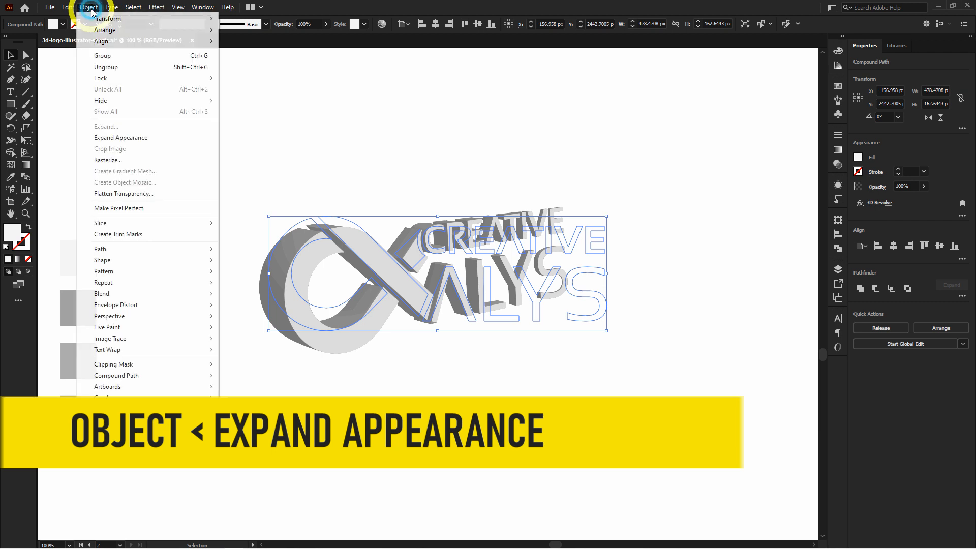
pyautogui.click(160, 138)
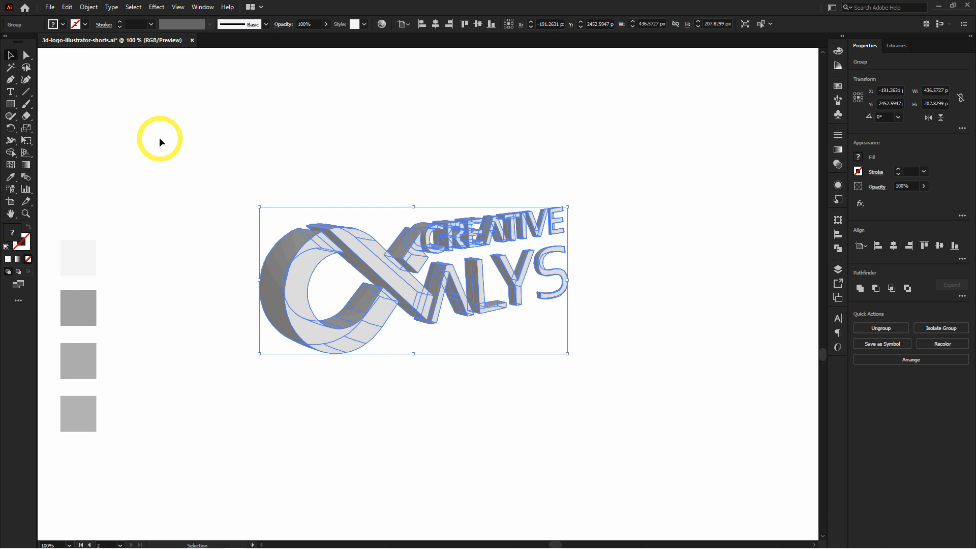
pyautogui.click(159, 139)
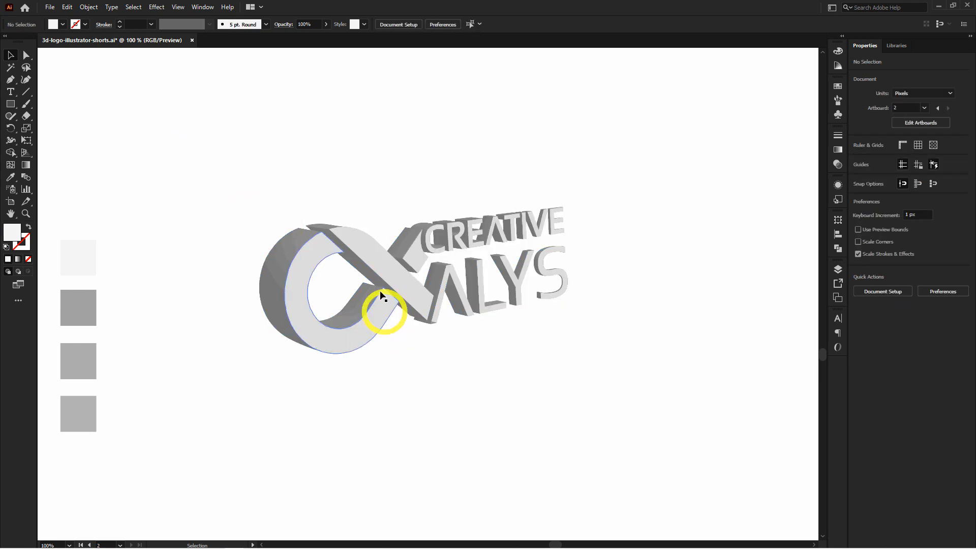
# Ungroup the expanded logo and check that the letter S can be selected separately.
pyautogui.click(376, 258)
pyautogui.rightClick(376, 258)
pyautogui.click(414, 343)
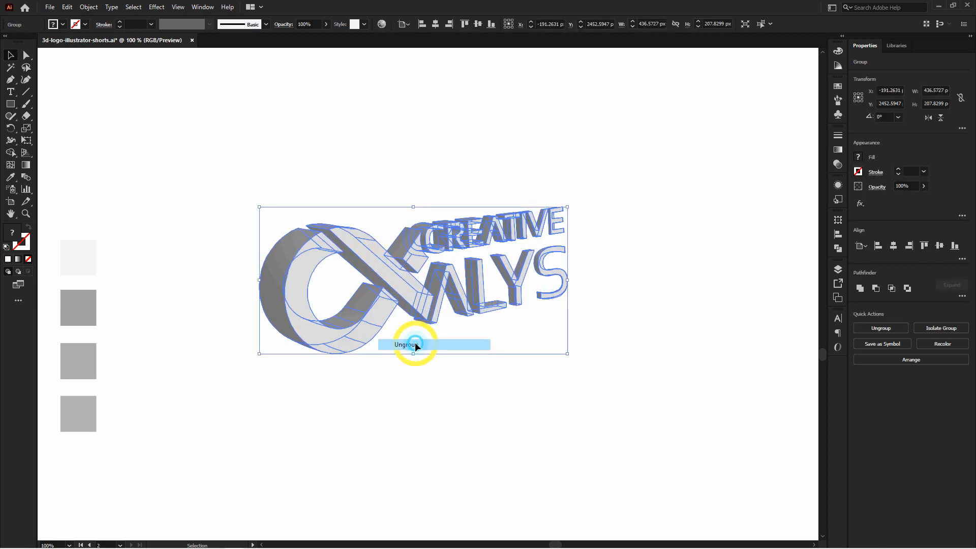
pyautogui.click(480, 409)
pyautogui.hotkey('ctrl', '+')
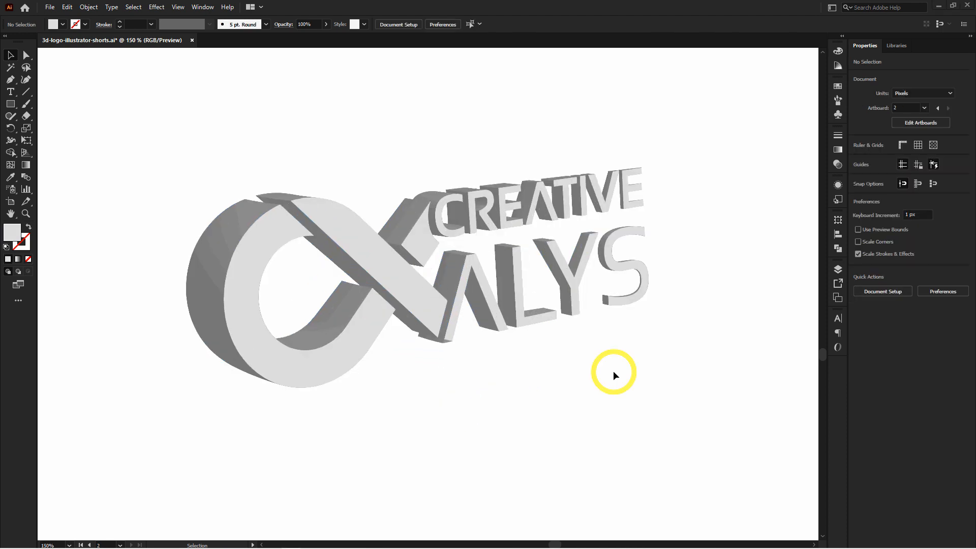
pyautogui.click(640, 265)
pyautogui.click(482, 352)
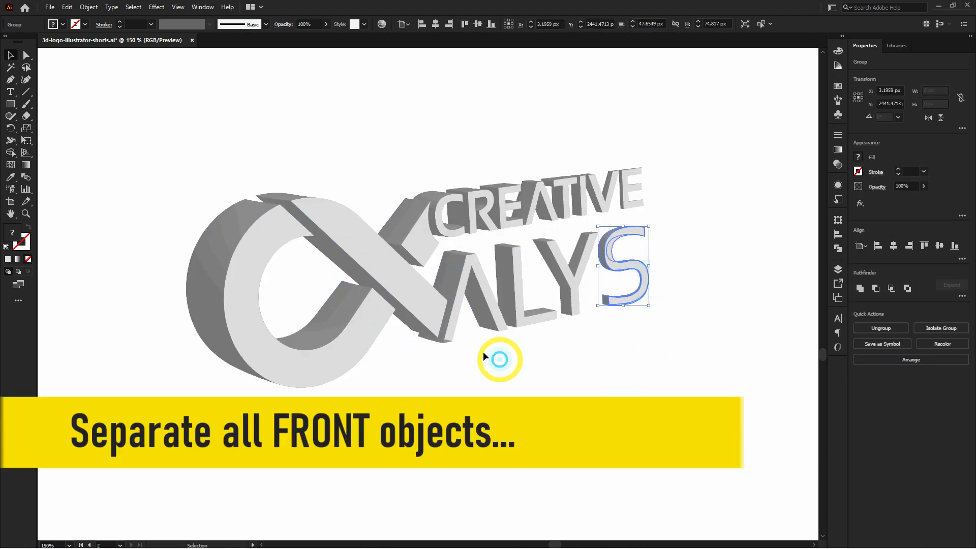
# Select all front faces sharing the diagonal bar's fill and stroke, then cut them and paste them in front to separate them.
pyautogui.press('a')
pyautogui.click(405, 277)
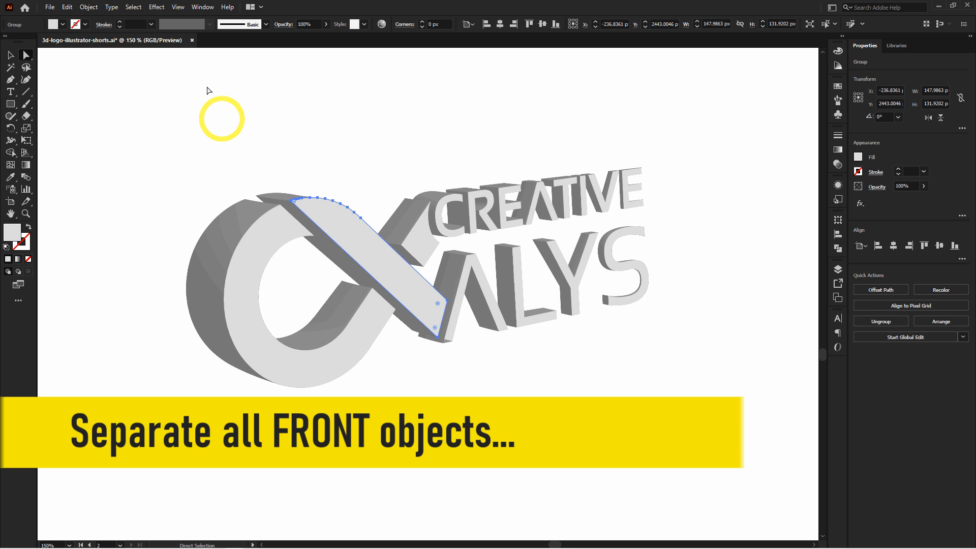
pyautogui.click(133, 6)
pyautogui.moveTo(175, 104)
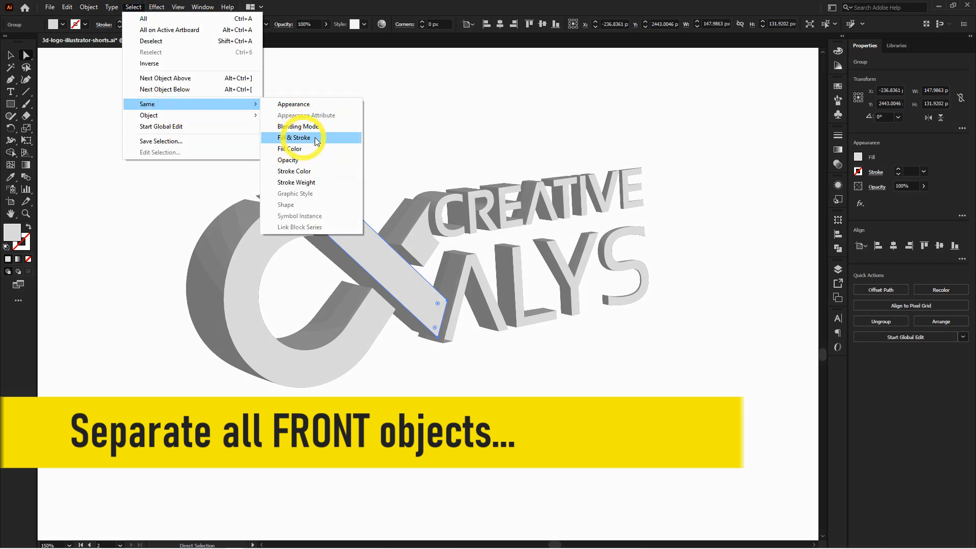
pyautogui.click(305, 139)
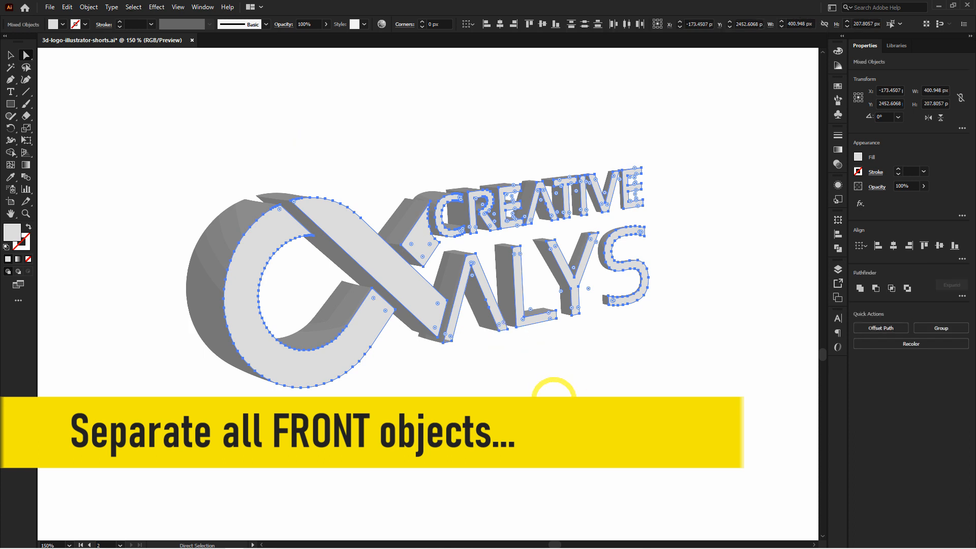
pyautogui.hotkey('ctrl', 'x')
pyautogui.hotkey('ctrl', 'f')
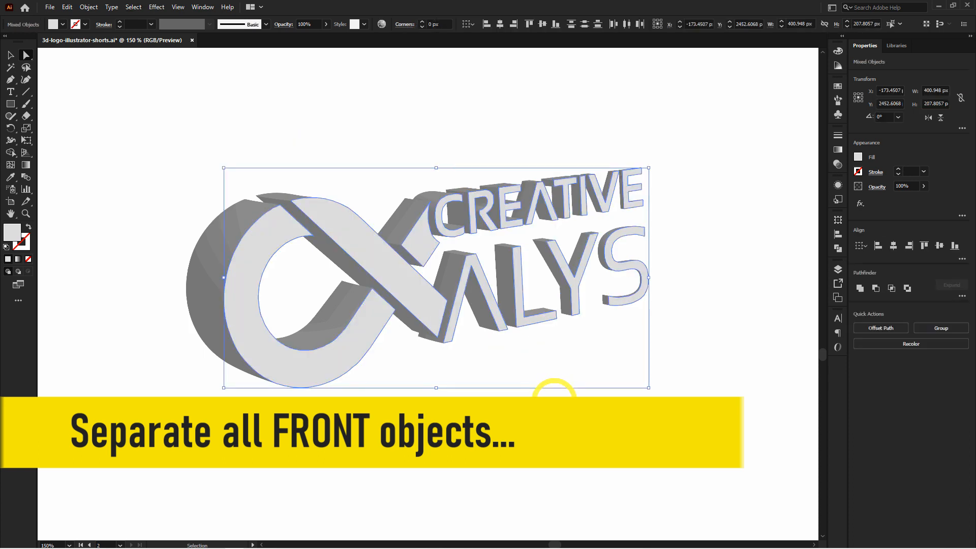
# Group the separated front faces of the logo and hide the group.
pyautogui.hotkey('ctrl', 'g')
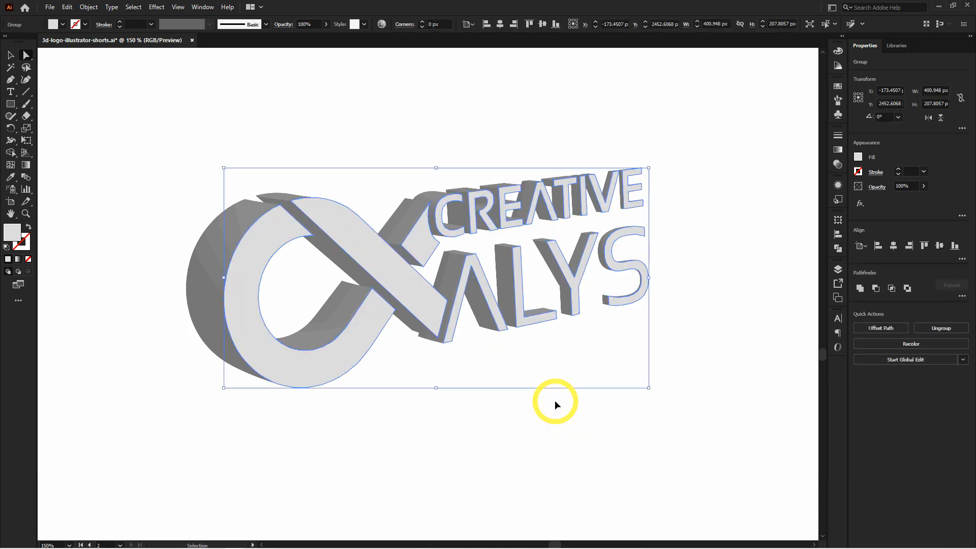
pyautogui.hotkey('ctrl', '3')
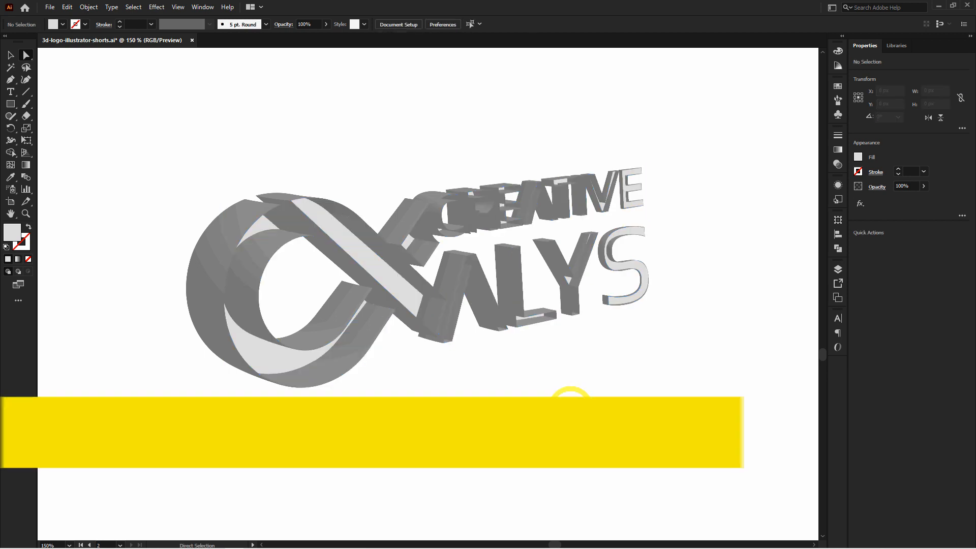
# Select all back faces sharing the diagonal bar's fill and stroke, cut and paste them in front, and group them.
pyautogui.click(378, 265)
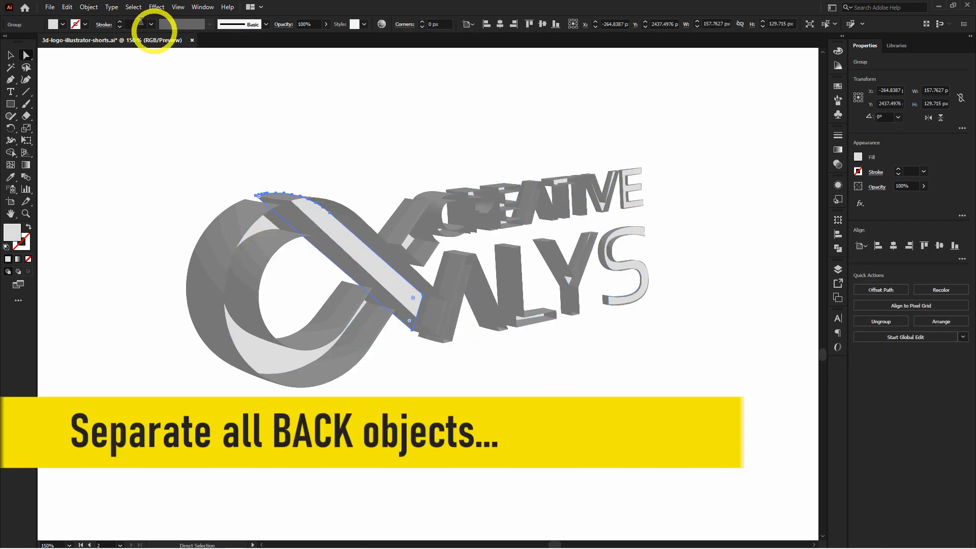
pyautogui.click(132, 7)
pyautogui.moveTo(174, 104)
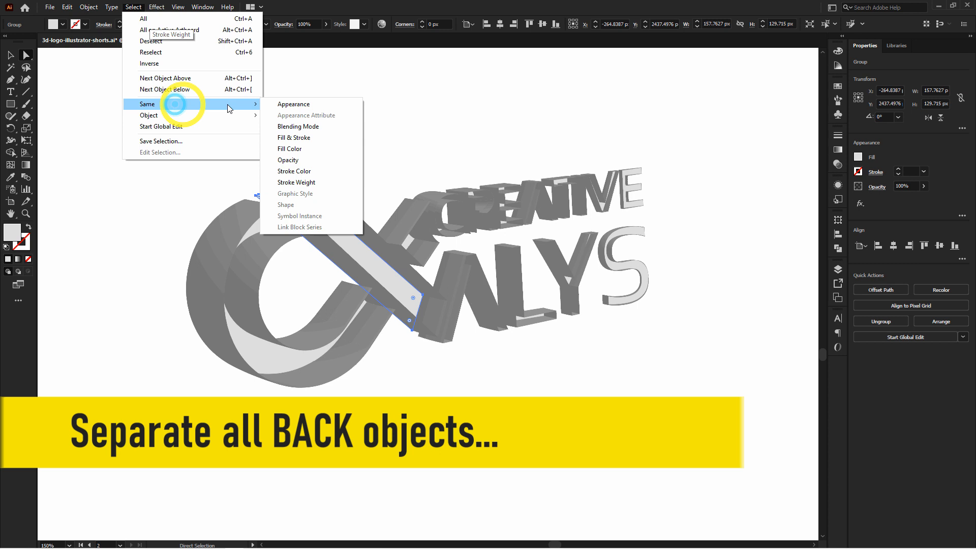
pyautogui.click(292, 138)
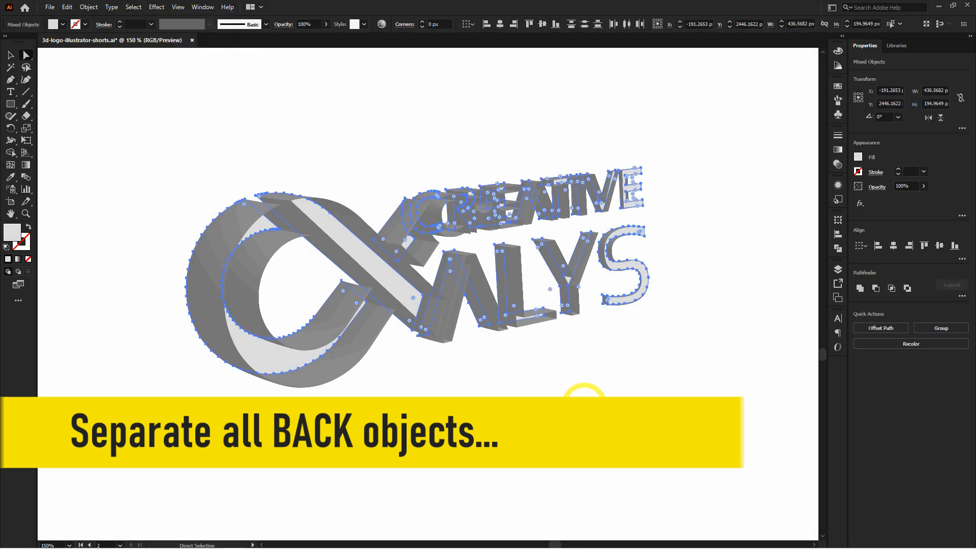
pyautogui.hotkey('ctrl', 'x')
pyautogui.hotkey('ctrl', 'f')
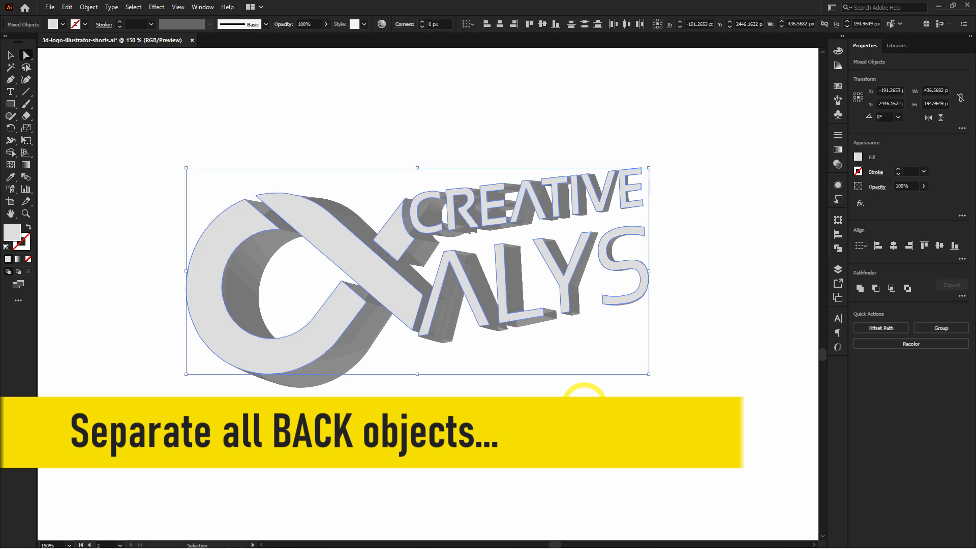
pyautogui.hotkey('ctrl', 'g')
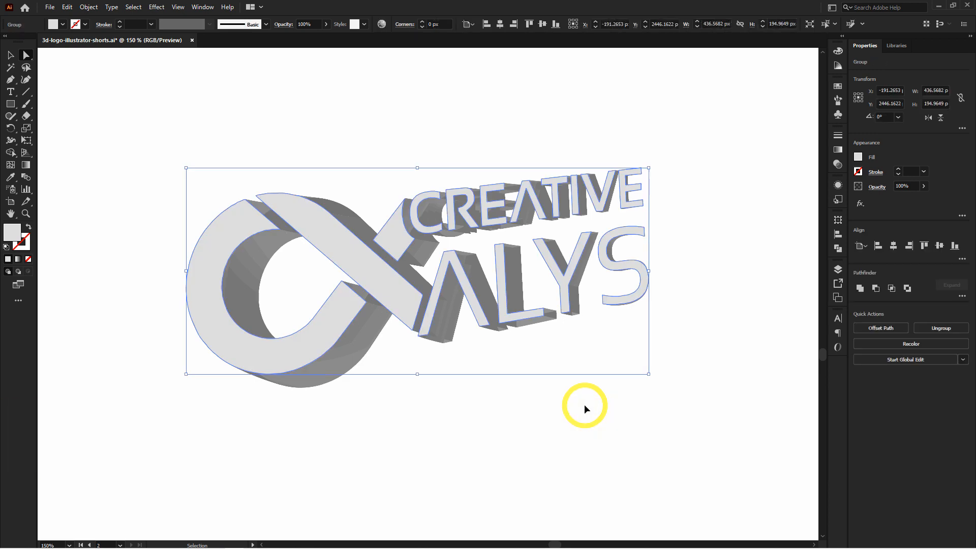
# Delete the leftover side shapes while keeping the back-face group in place, and restore the hidden front-face group.
pyautogui.hotkey('ctrl', 'x')
pyautogui.press('v')
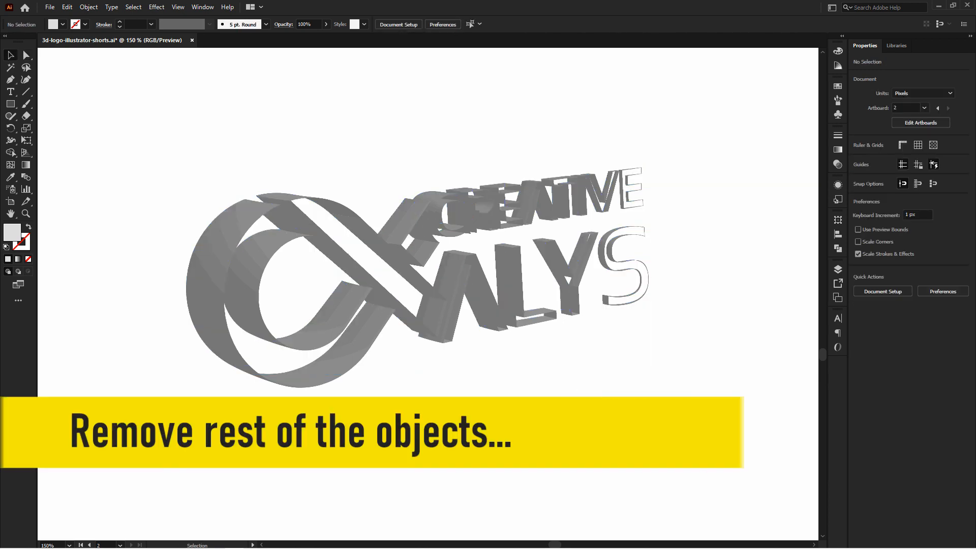
pyautogui.moveTo(716, 424); pyautogui.dragTo(134, 141)
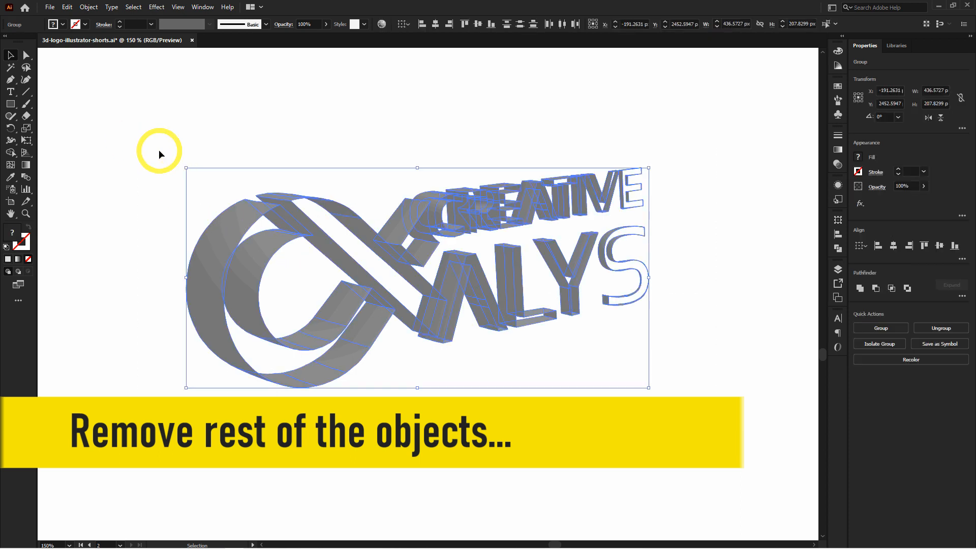
pyautogui.press('Delete')
pyautogui.hotkey('ctrl', 'f')
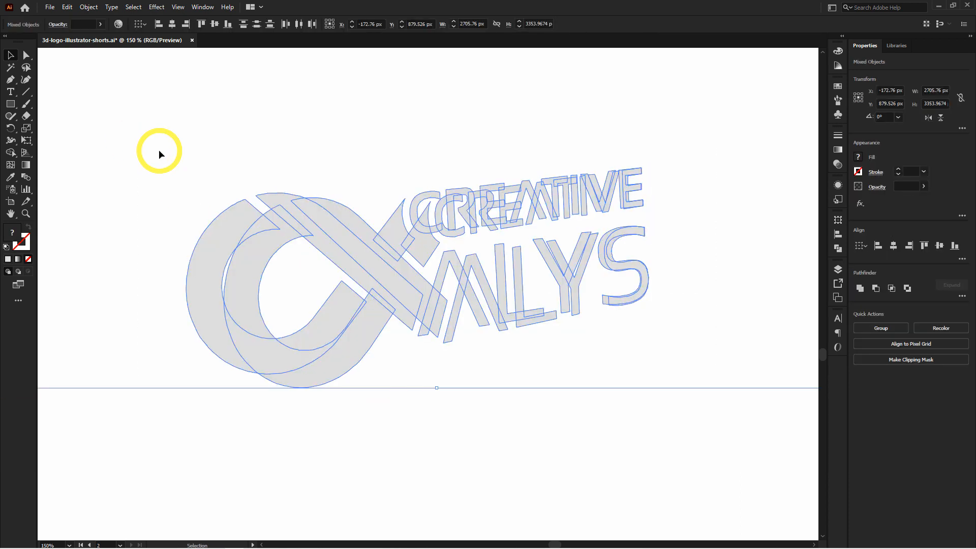
# Check that the front and back logos can be selected separately.
pyautogui.click(159, 149)
pyautogui.click(263, 257)
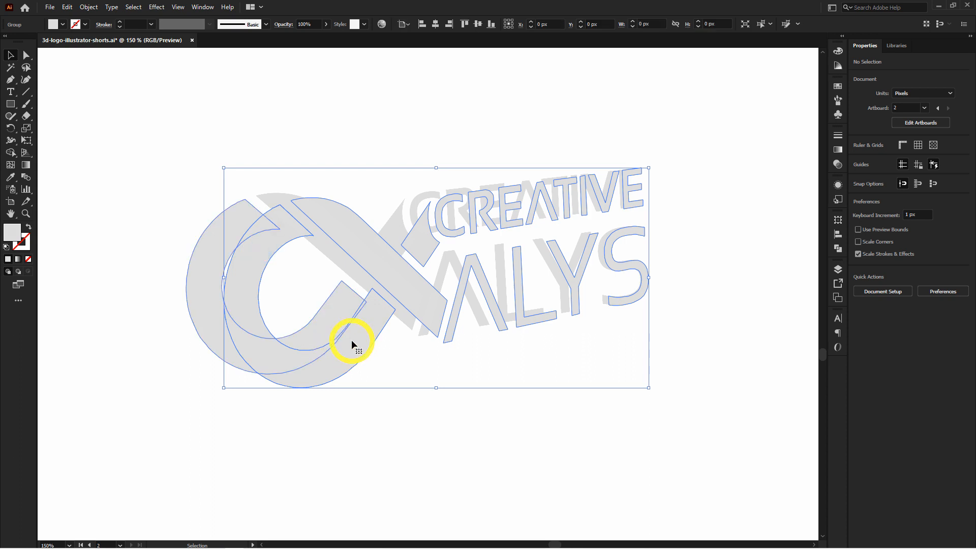
pyautogui.press('ctrl')
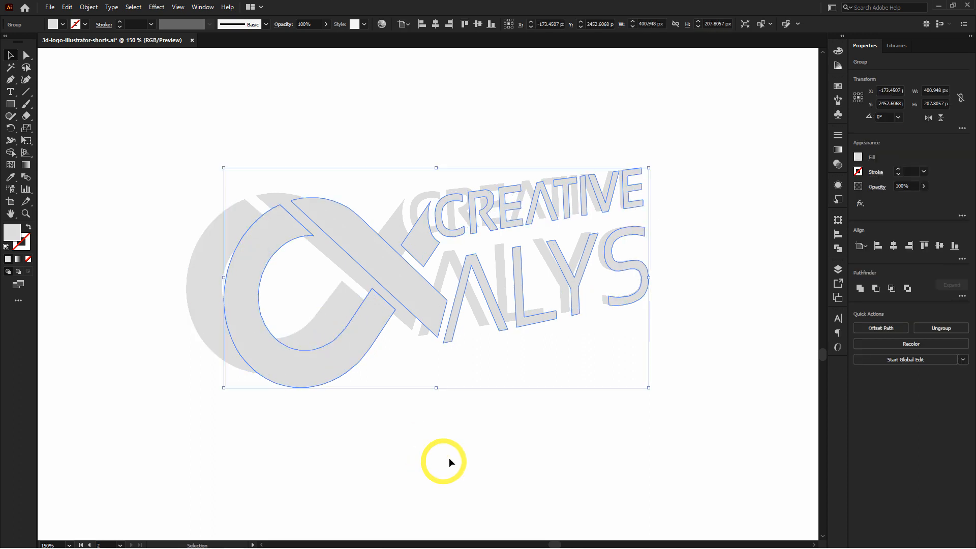
pyautogui.click(450, 457)
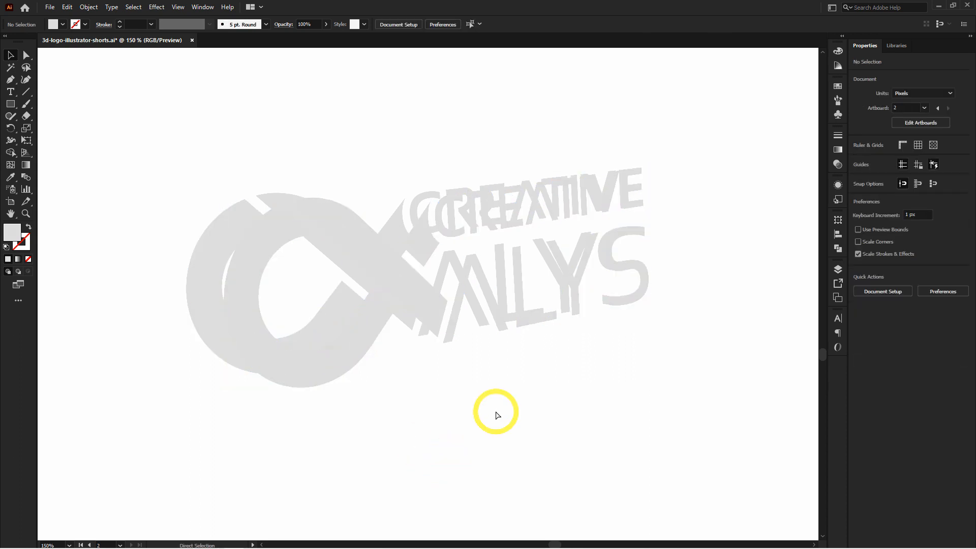
pyautogui.hotkey('ctrl', '-')
pyautogui.moveTo(452, 407); pyautogui.dragTo(541, 349)
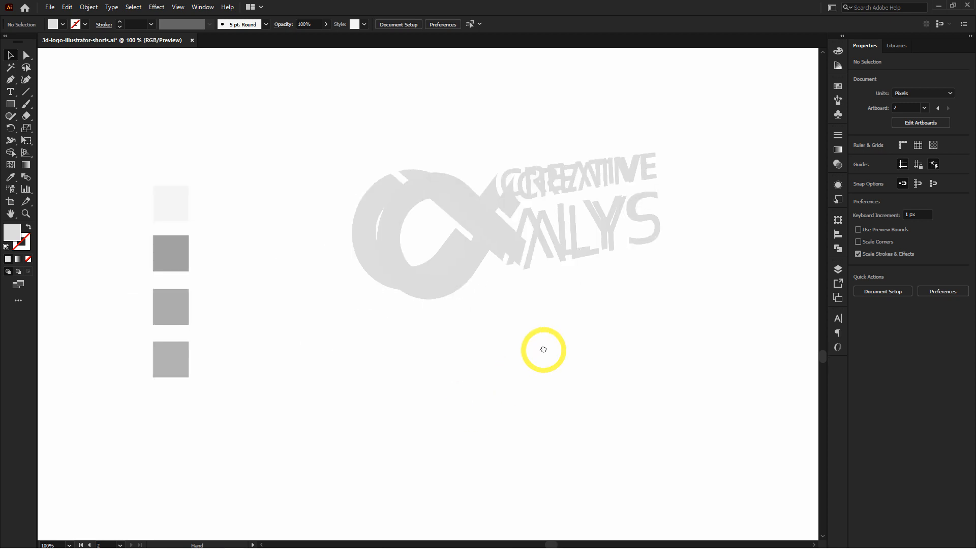
pyautogui.click(489, 197)
pyautogui.click(501, 313)
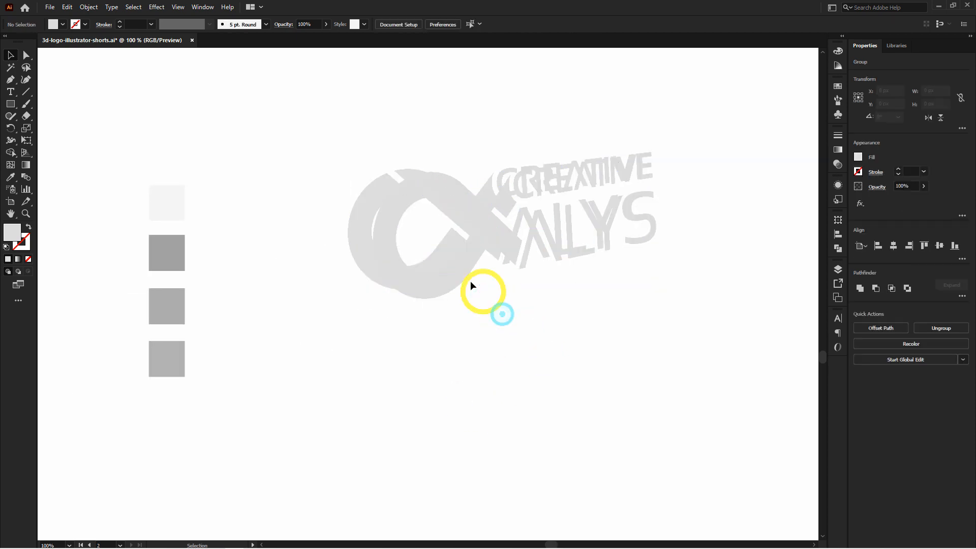
# Turn the front logo into one compound path and recolor it with the lightest gray sample square.
pyautogui.click(462, 266)
pyautogui.hotkey('ctrl', 'shift', 'g')
pyautogui.press('i')
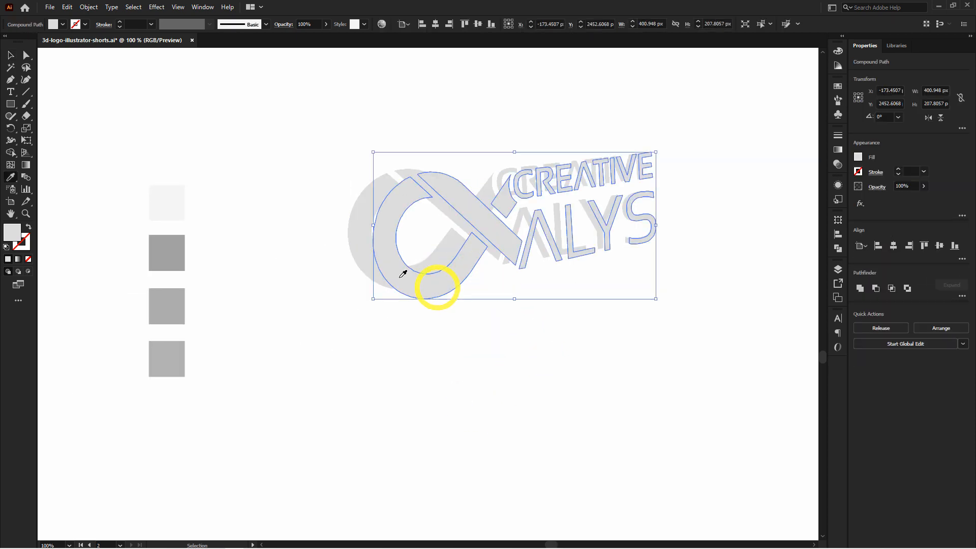
pyautogui.click(176, 195)
pyautogui.press('v')
pyautogui.click(465, 380)
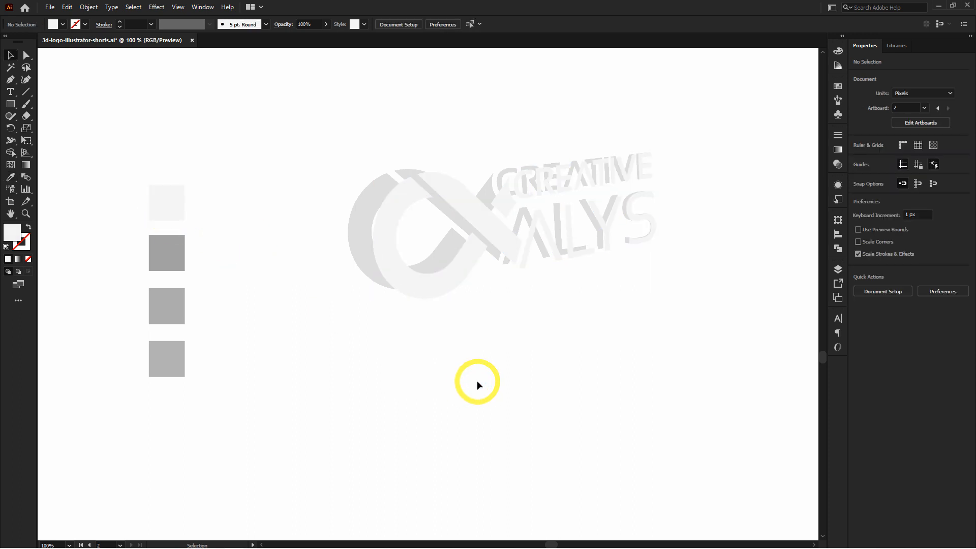
# Select the front and back logos and blend them together with the Blend tool.
pyautogui.click(471, 209)
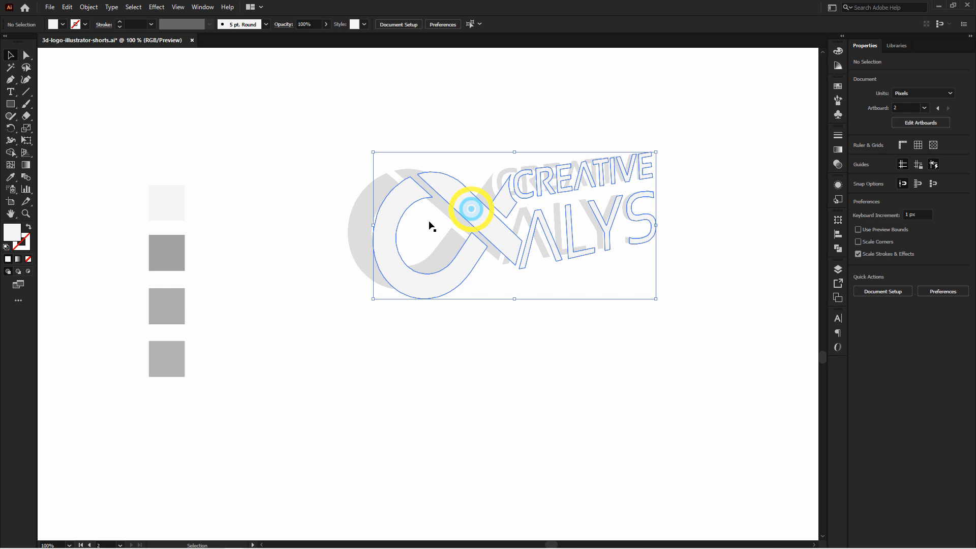
pyautogui.keyDown('shift'); pyautogui.click(362, 226); pyautogui.keyUp('shift')
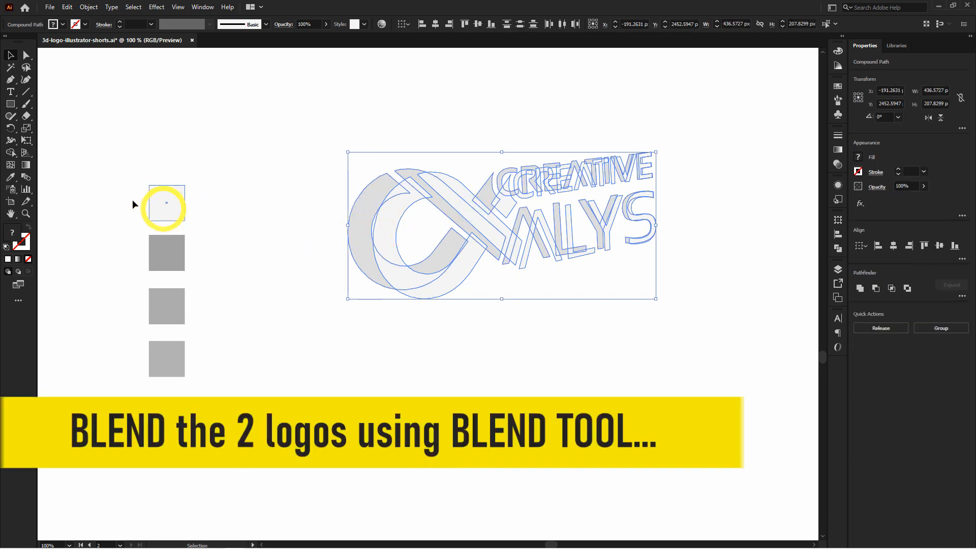
pyautogui.click(29, 178)
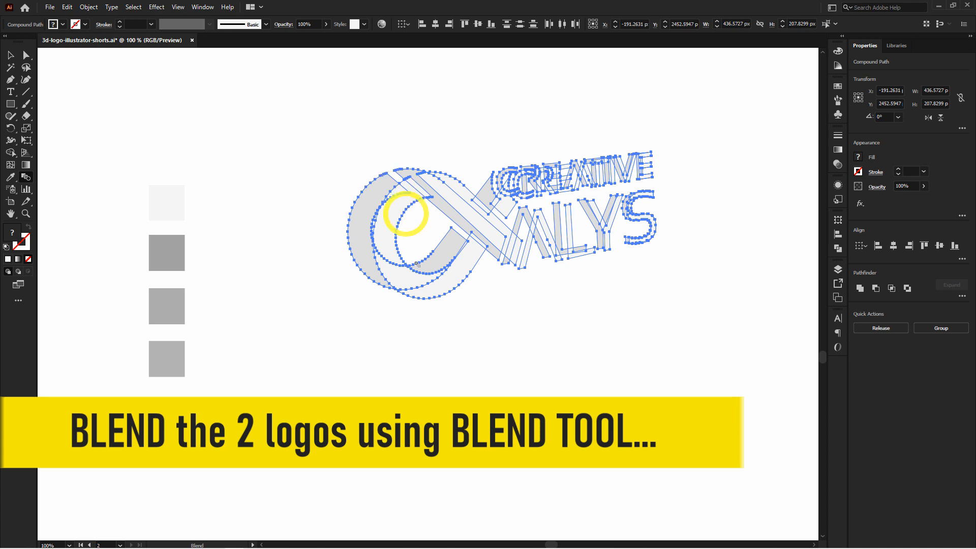
pyautogui.click(428, 299)
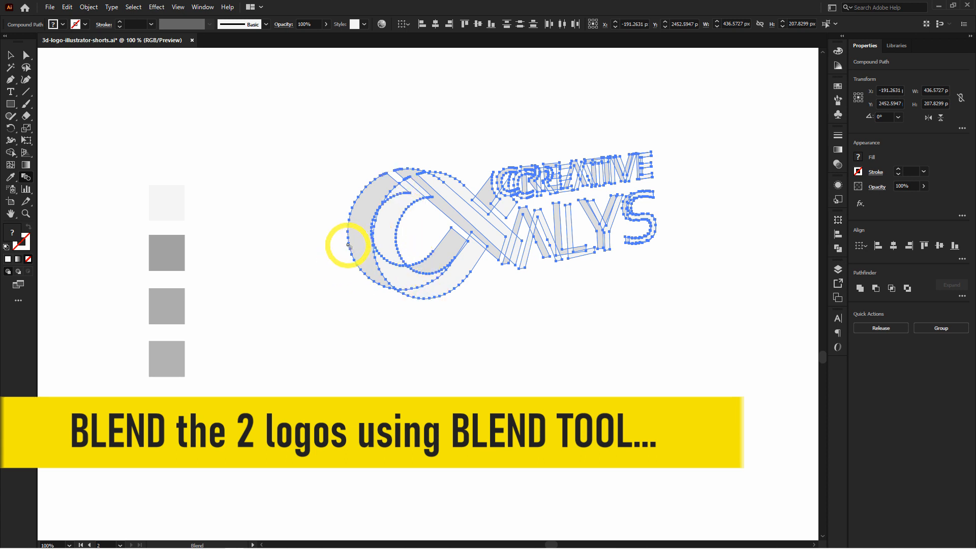
pyautogui.click(349, 244)
pyautogui.press('v')
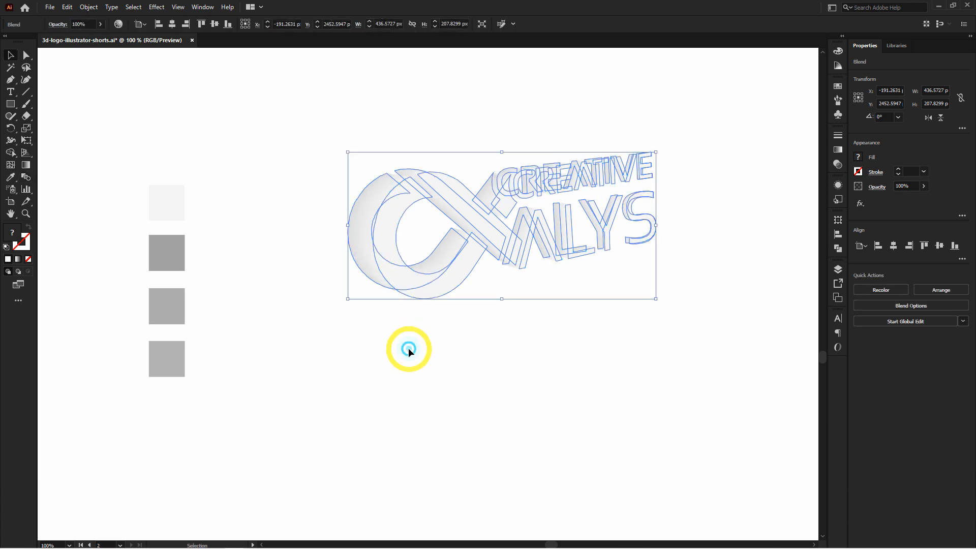
# Set the logo blend's spacing to Specified Steps with a value of 1.
pyautogui.click(413, 355)
pyautogui.click(407, 276)
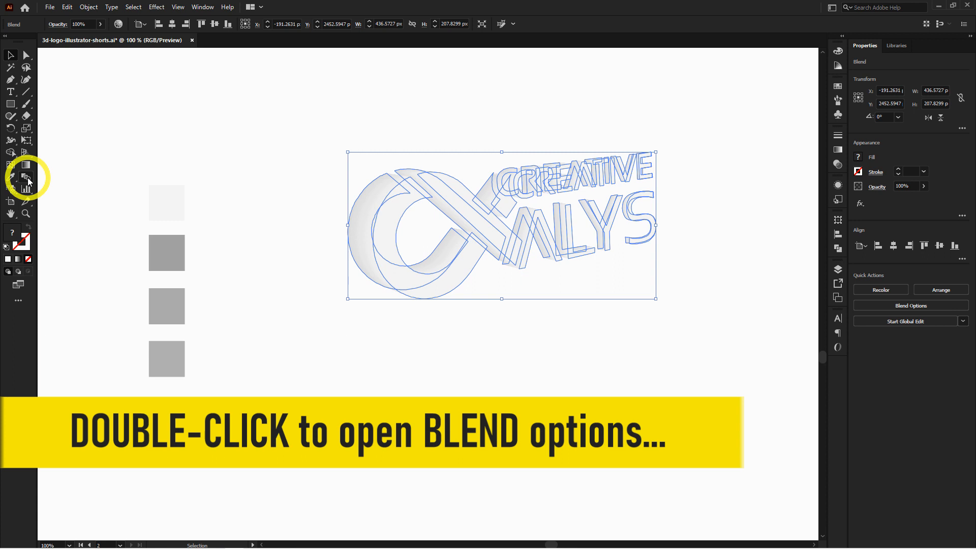
pyautogui.doubleClick(27, 178)
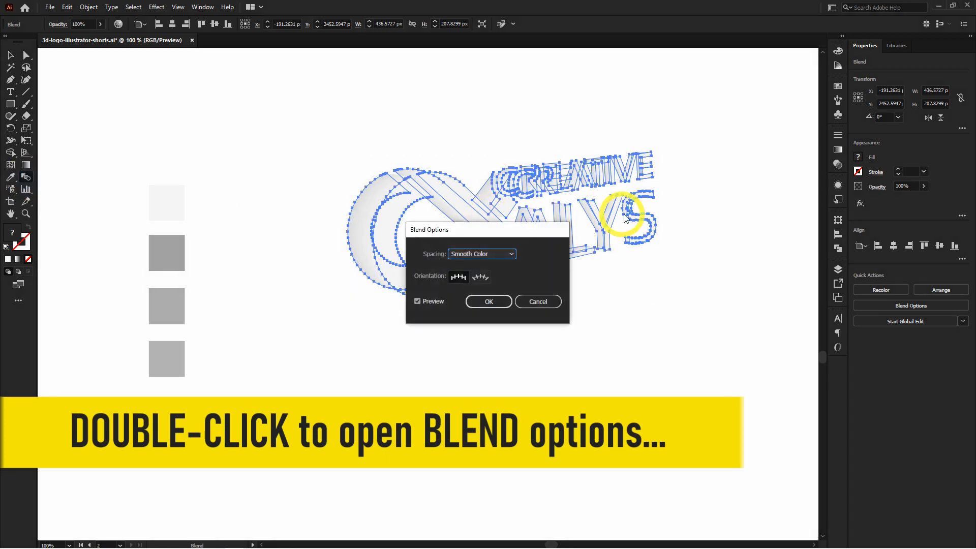
pyautogui.moveTo(551, 216); pyautogui.dragTo(780, 161)
pyautogui.click(732, 191)
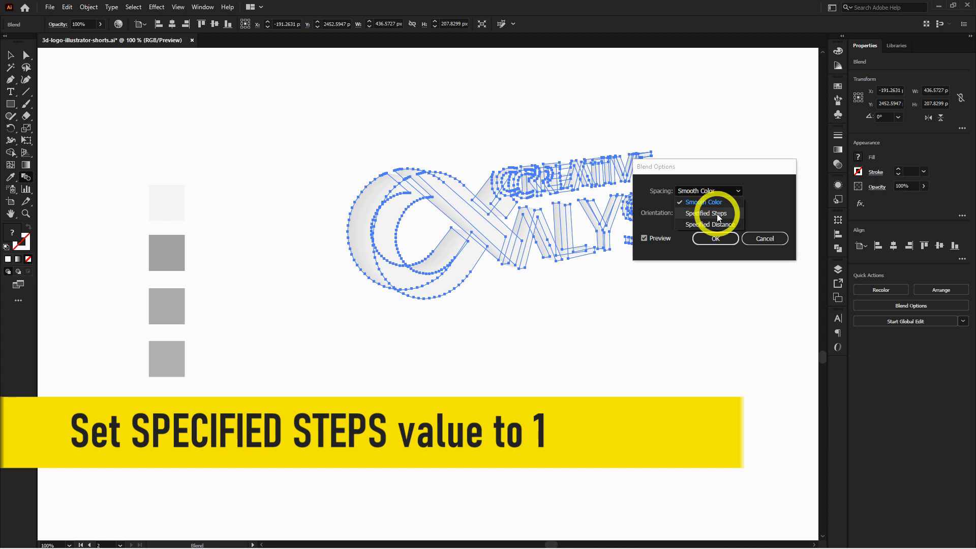
pyautogui.click(718, 213)
pyautogui.doubleClick(765, 190)
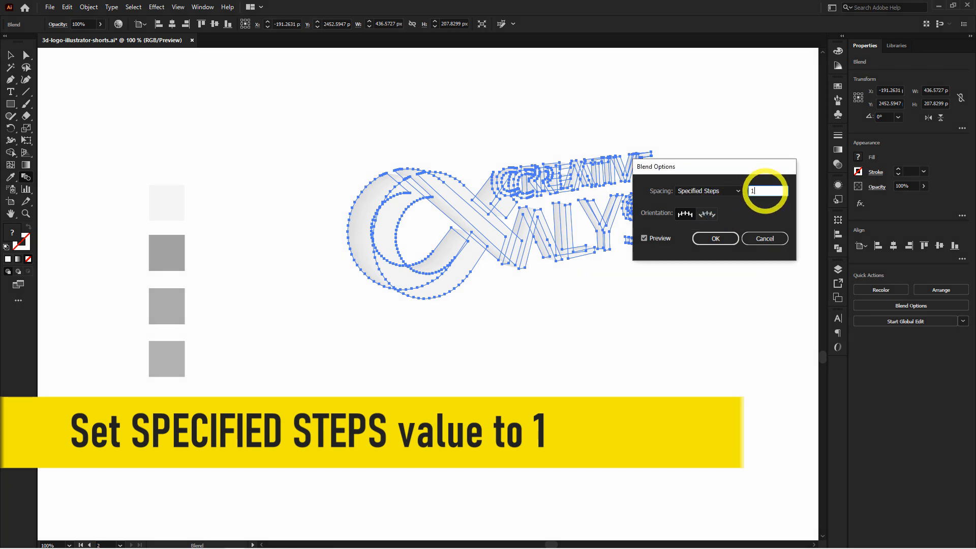
pyautogui.press('Tab')
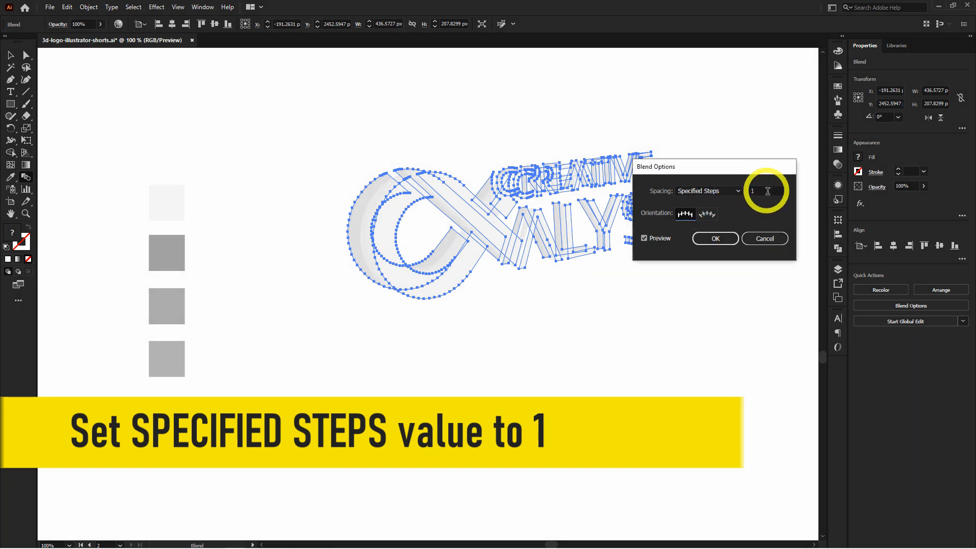
pyautogui.click(715, 238)
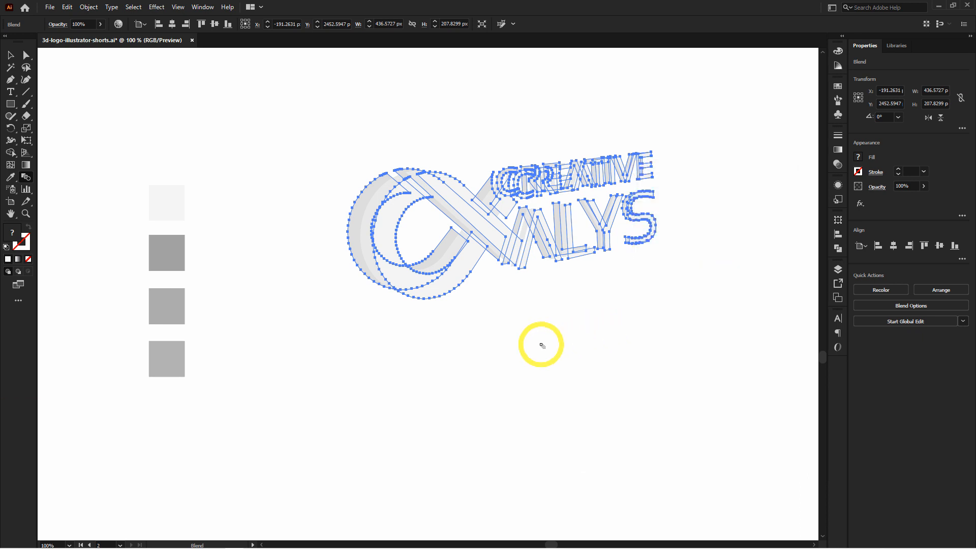
# Expand the blended logo with the Object and Fill options enabled.
pyautogui.click(89, 7)
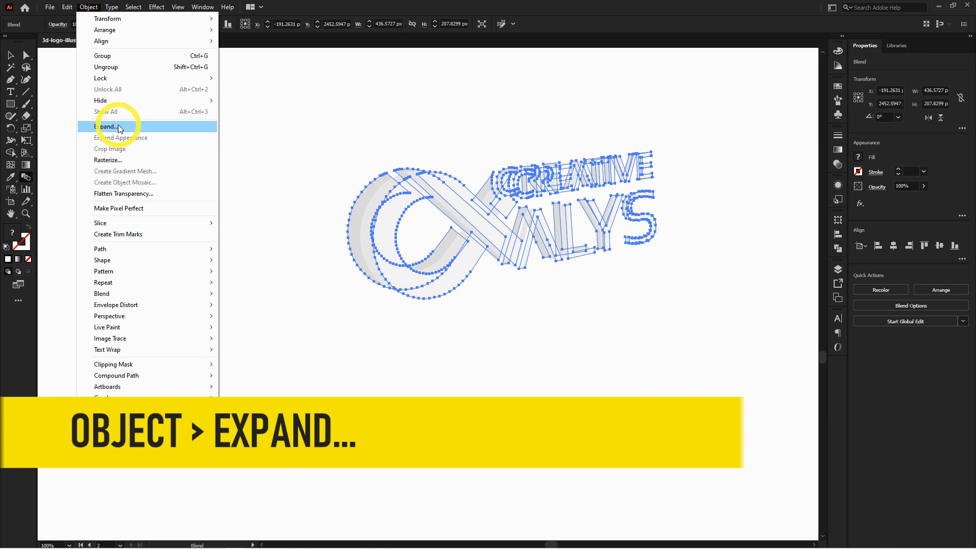
pyautogui.click(118, 127)
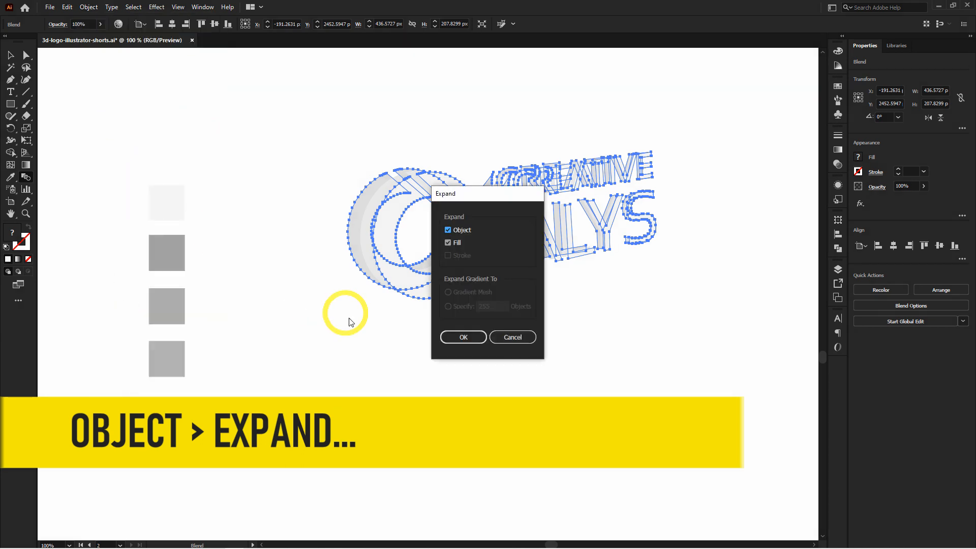
pyautogui.click(465, 339)
pyautogui.press('v')
pyautogui.click(450, 347)
pyautogui.click(427, 288)
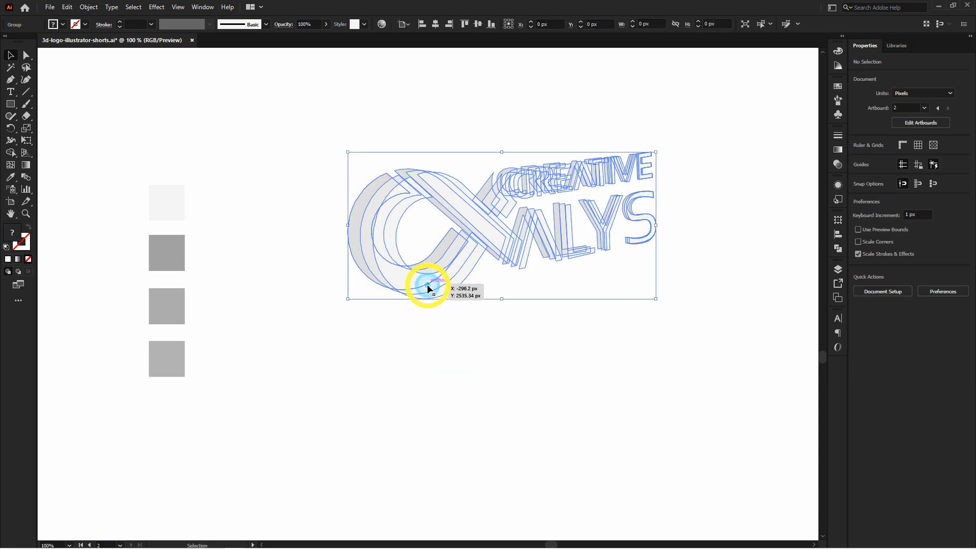
pyautogui.click(457, 359)
# Ungroup the expanded blend into its separate logo layers.
pyautogui.click(403, 289)
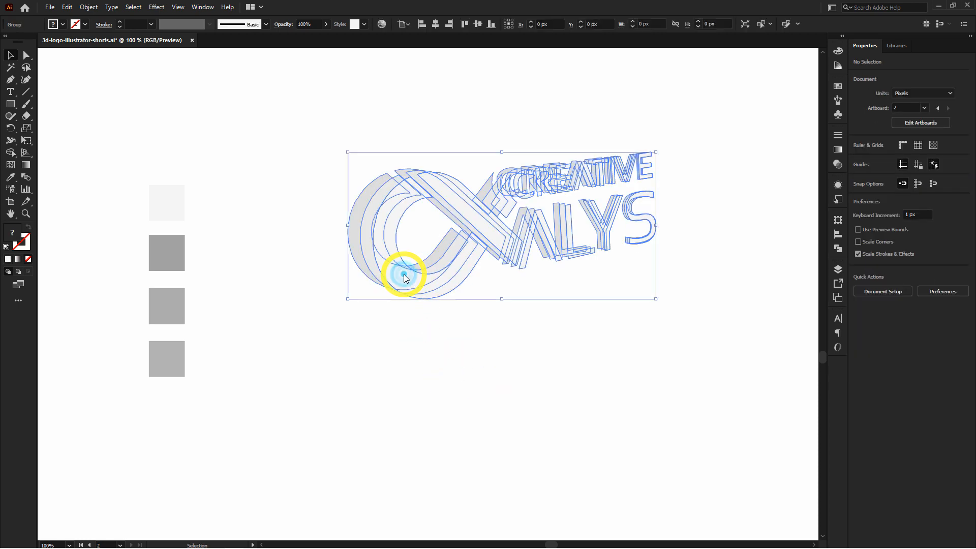
pyautogui.rightClick(405, 278)
pyautogui.click(414, 358)
pyautogui.click(401, 386)
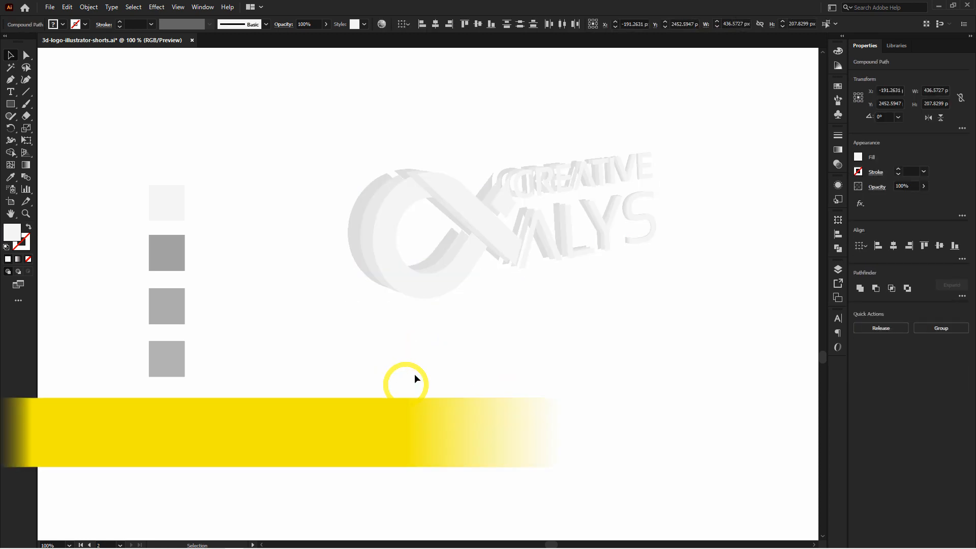
# Copy the front and middle logos together and paste the copies in front.
pyautogui.click(431, 279)
pyautogui.keyDown('shift'); pyautogui.click(384, 286); pyautogui.keyUp('shift')
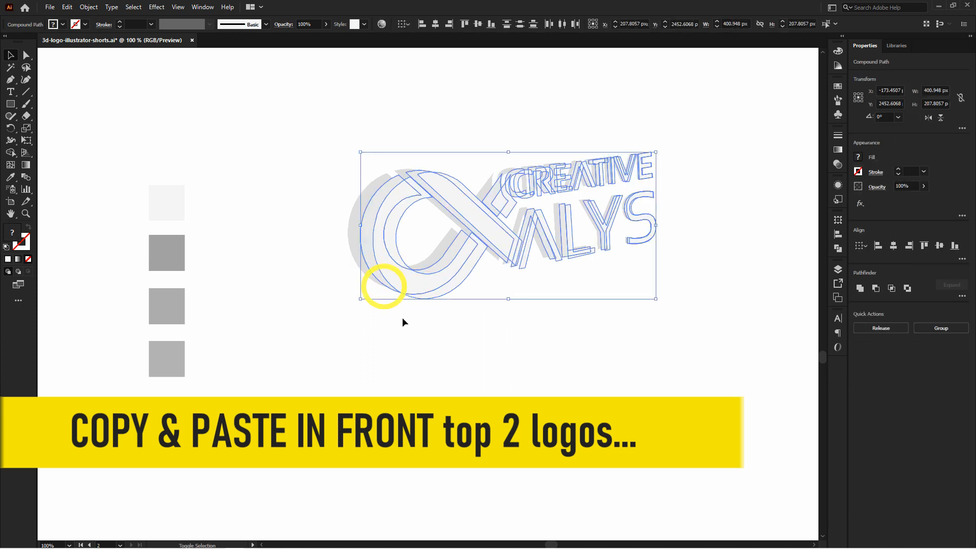
pyautogui.click(68, 7)
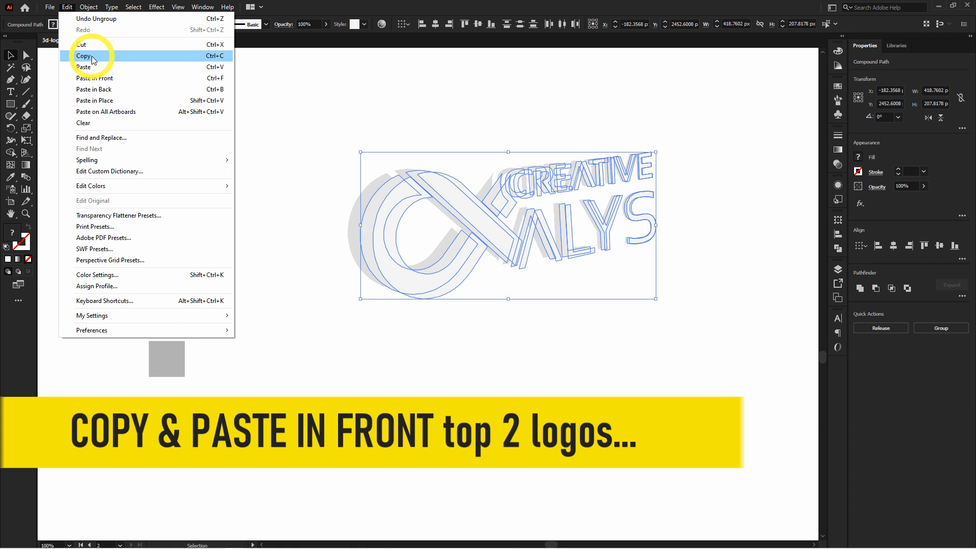
pyautogui.click(92, 60)
pyautogui.click(68, 7)
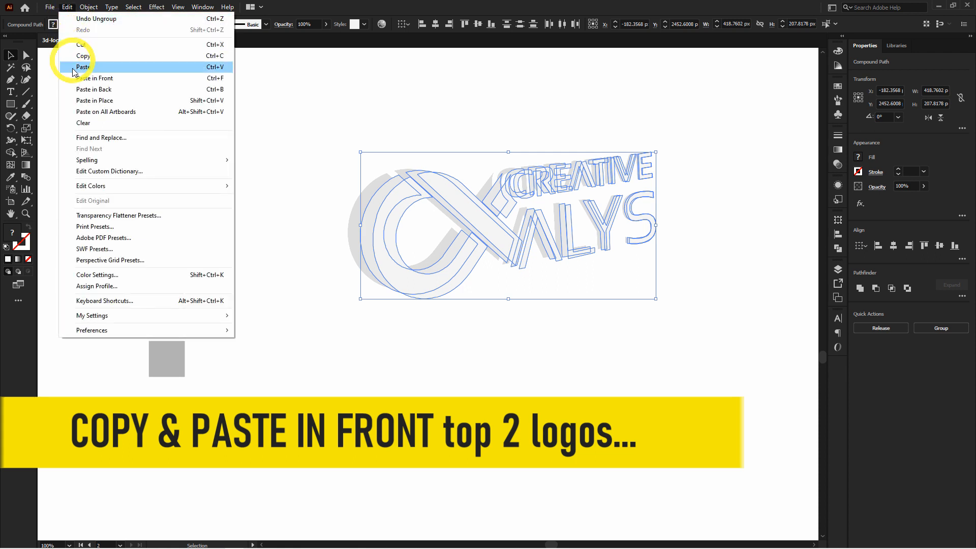
pyautogui.click(125, 78)
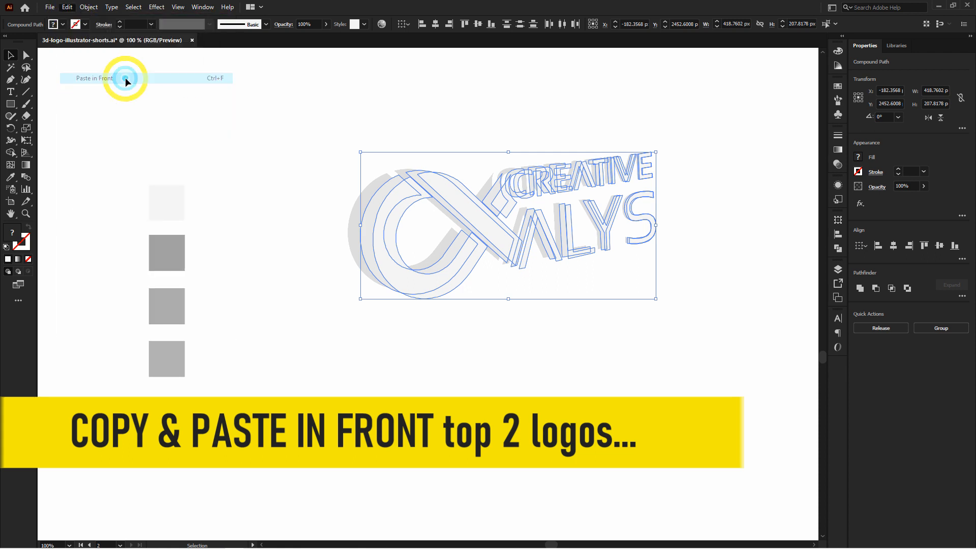
pyautogui.click(394, 353)
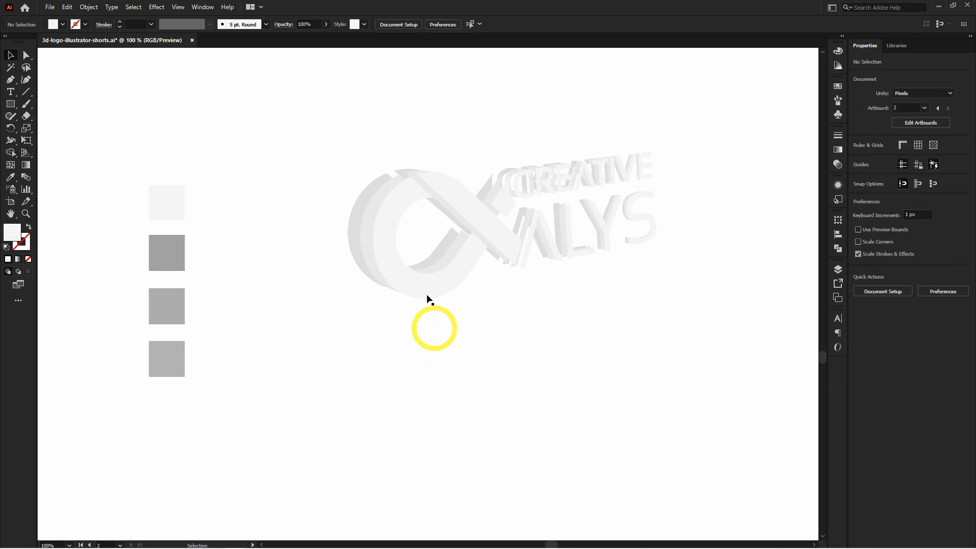
pyautogui.moveTo(422, 281); pyautogui.dragTo(505, 326)
pyautogui.hotkey('ctrl', 'z')
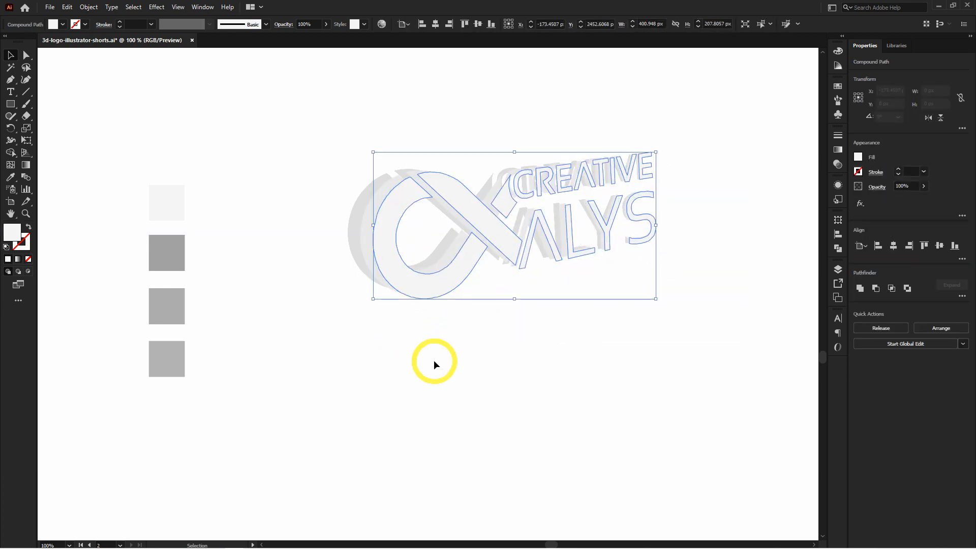
pyautogui.click(433, 360)
pyautogui.moveTo(368, 244); pyautogui.dragTo(357, 324)
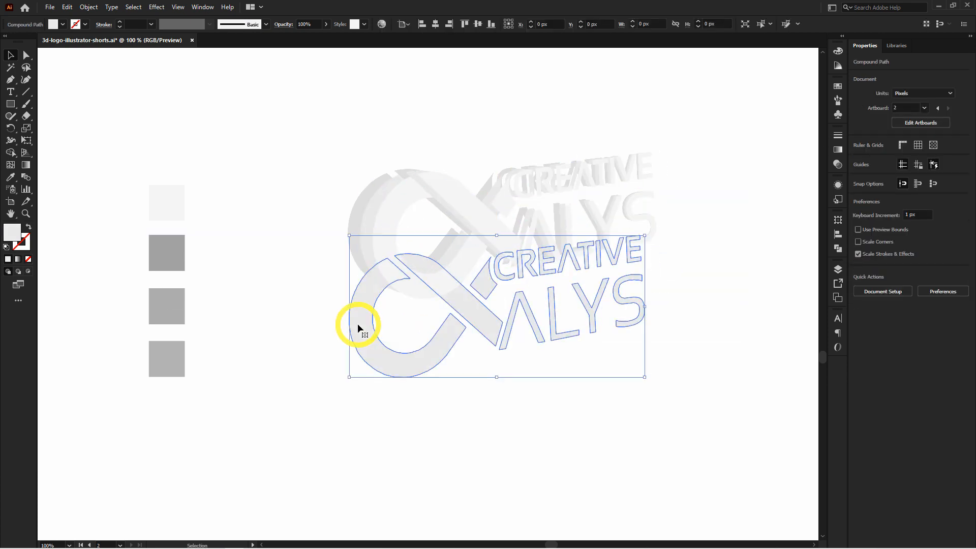
pyautogui.hotkey('ctrl', 'z')
pyautogui.click(425, 387)
# Select the topmost front-facing logo copy and hide it.
pyautogui.click(435, 286)
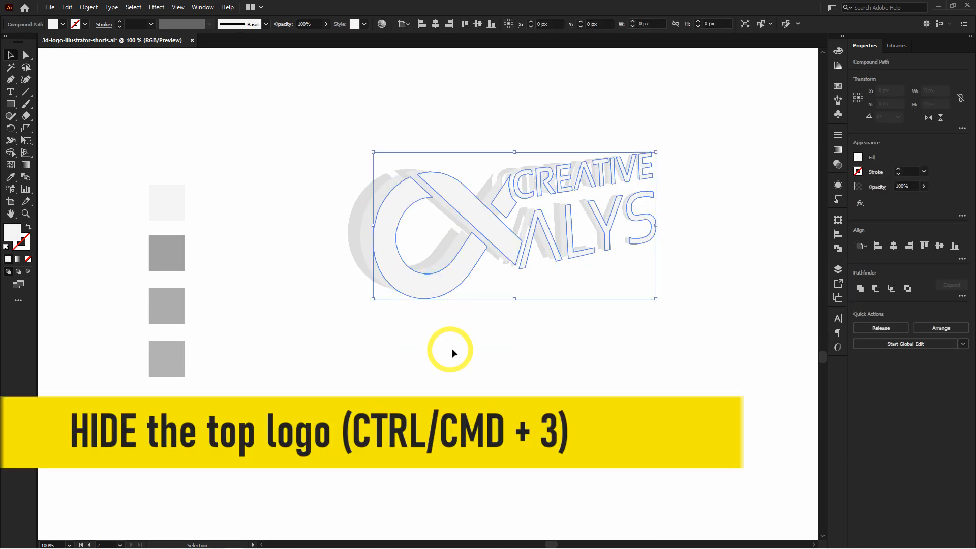
pyautogui.press('ctrl')
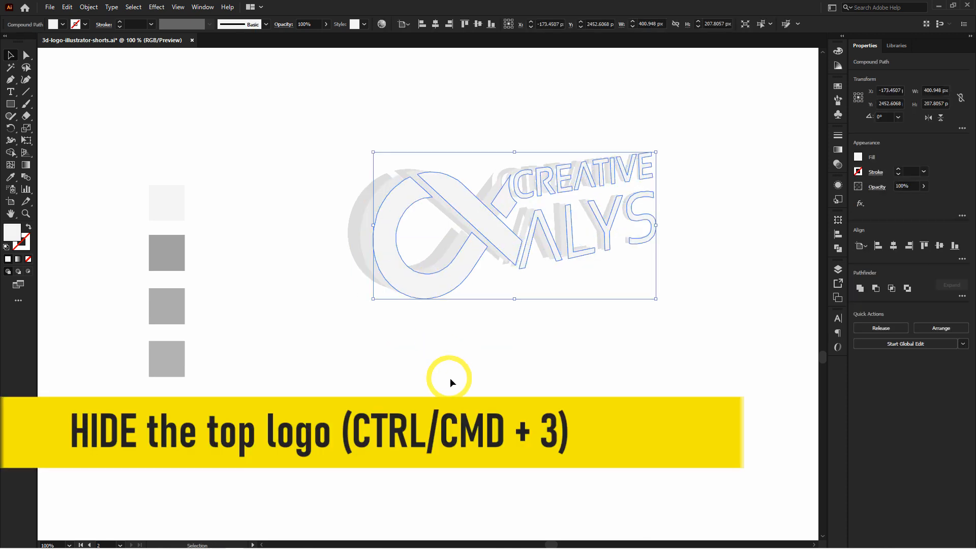
pyautogui.hotkey('ctrl', '3')
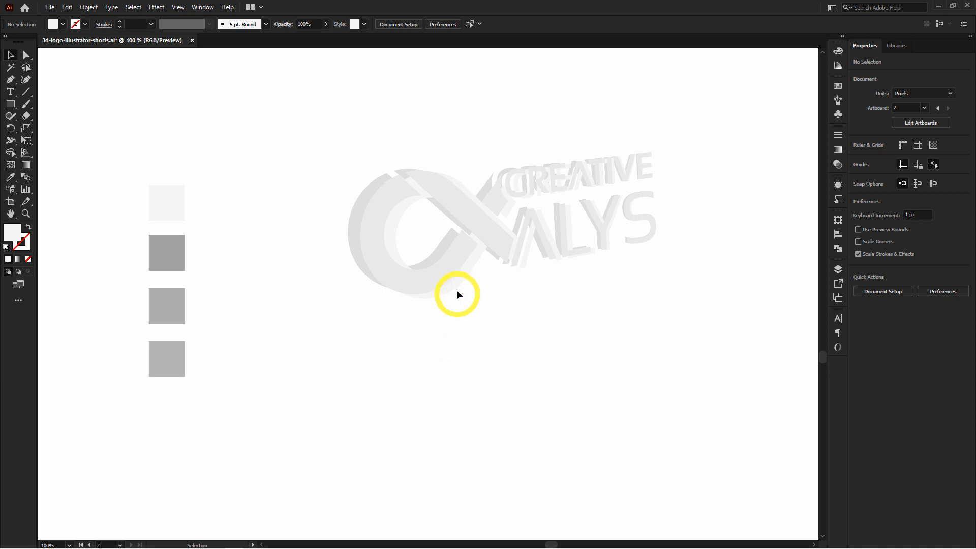
# Fill the remaining front-facing logo with the dark gray of the second swatch using the Eyedropper.
pyautogui.hotkey('ctrl', 'alt', '3')
pyautogui.press('ctrl')
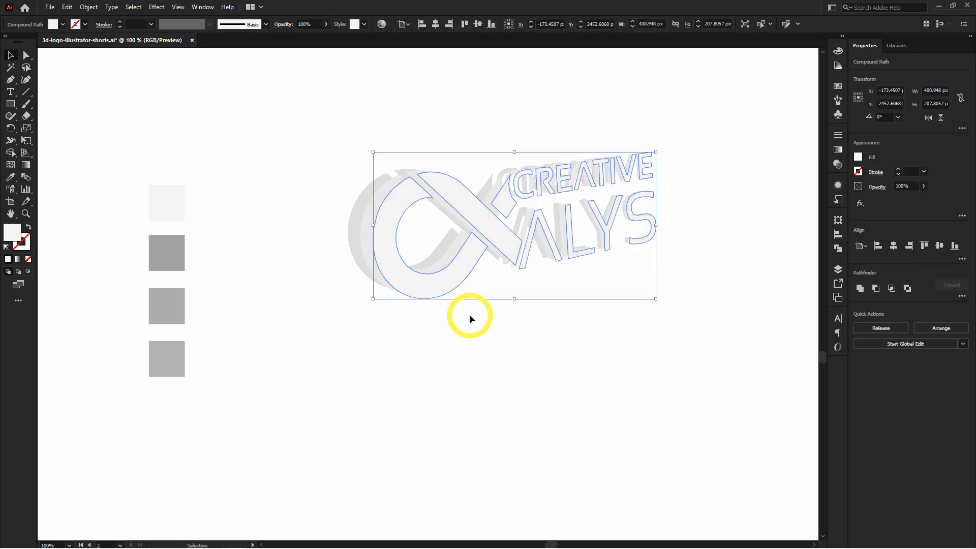
pyautogui.press('i')
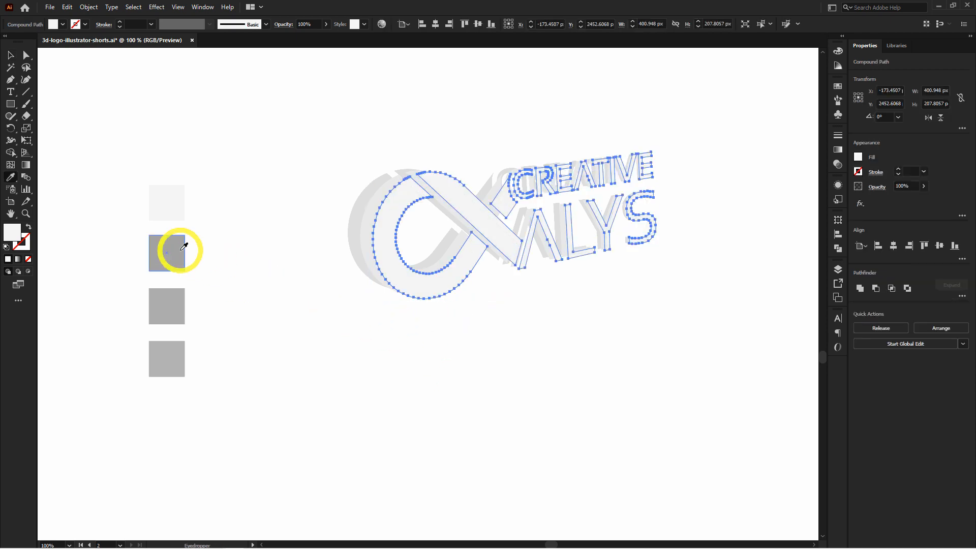
pyautogui.click(181, 249)
pyautogui.press('v')
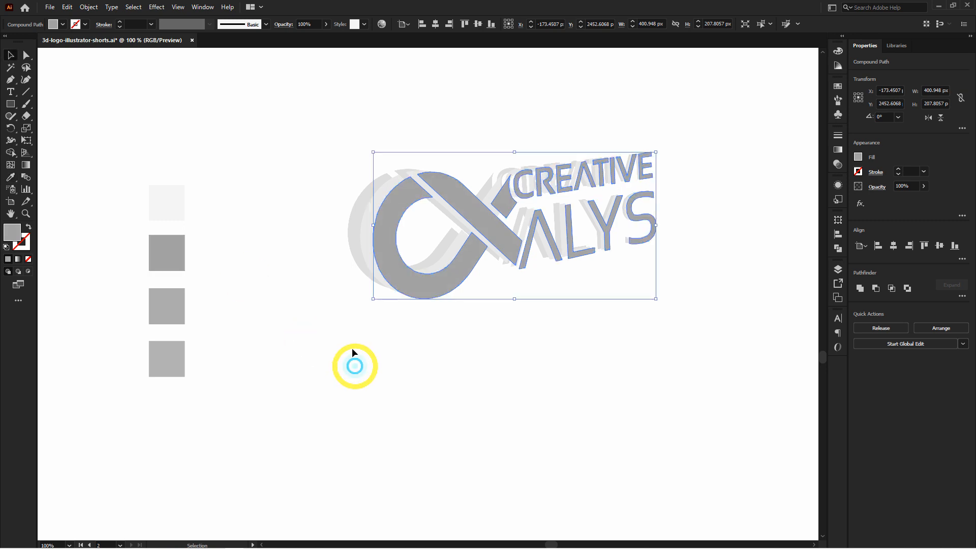
pyautogui.click(355, 366)
# Select the middle logo behind the front one and fill it with the third swatch's gray using the Eyedropper.
pyautogui.moveTo(365, 249); pyautogui.dragTo(371, 300)
pyautogui.hotkey('ctrl', 'z')
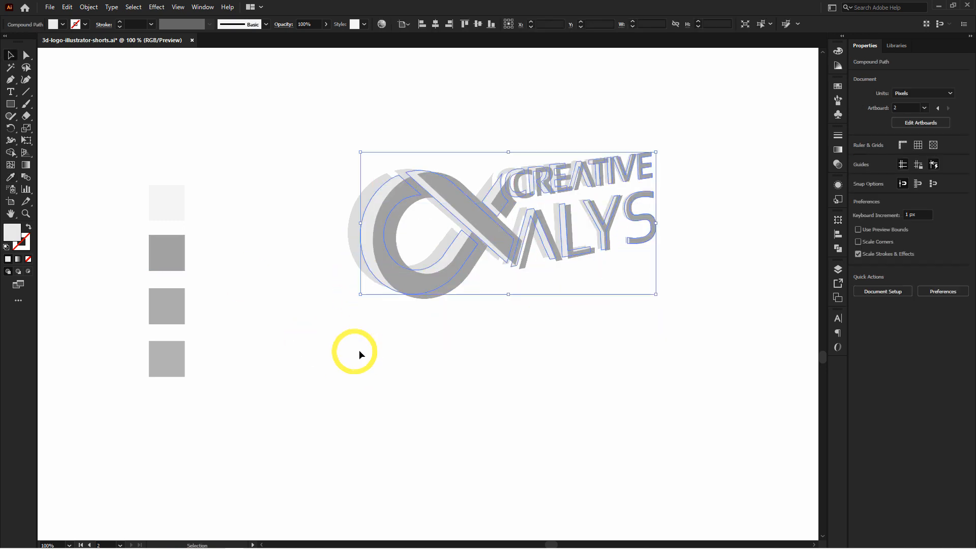
pyautogui.press('i')
pyautogui.click(173, 306)
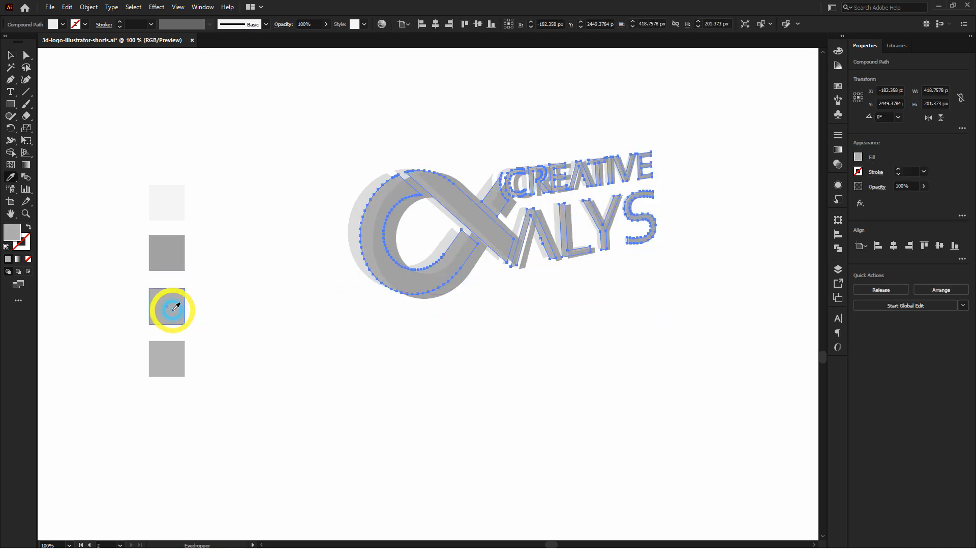
pyautogui.press('v')
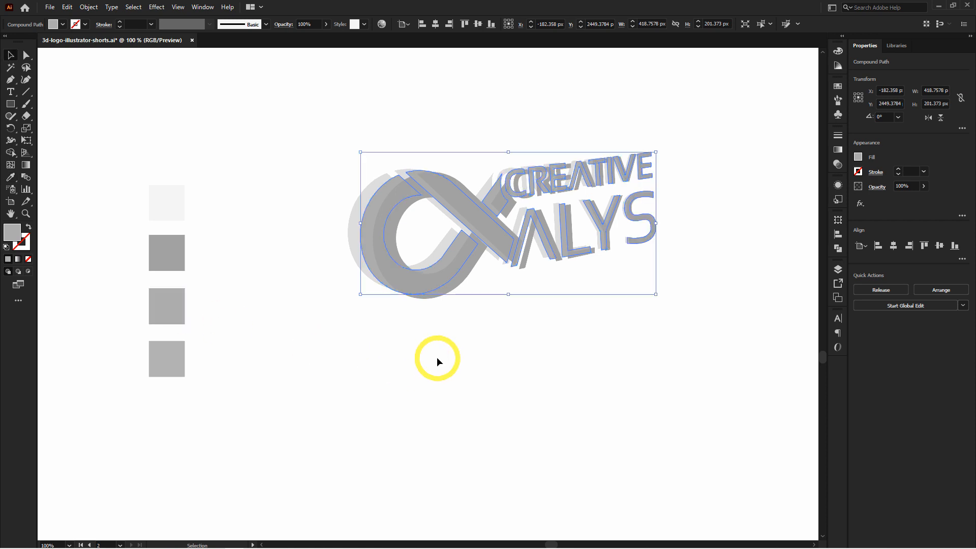
pyautogui.click(437, 357)
# Select the two gray front and middle logos and join them with the Blend tool.
pyautogui.click(442, 291)
pyautogui.keyDown('shift'); pyautogui.click(368, 229); pyautogui.keyUp('shift')
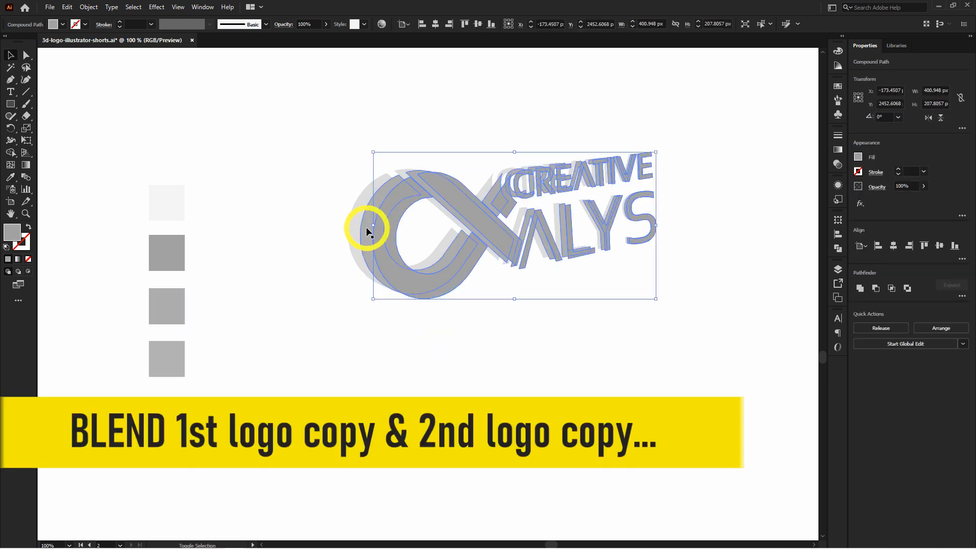
pyautogui.click(29, 176)
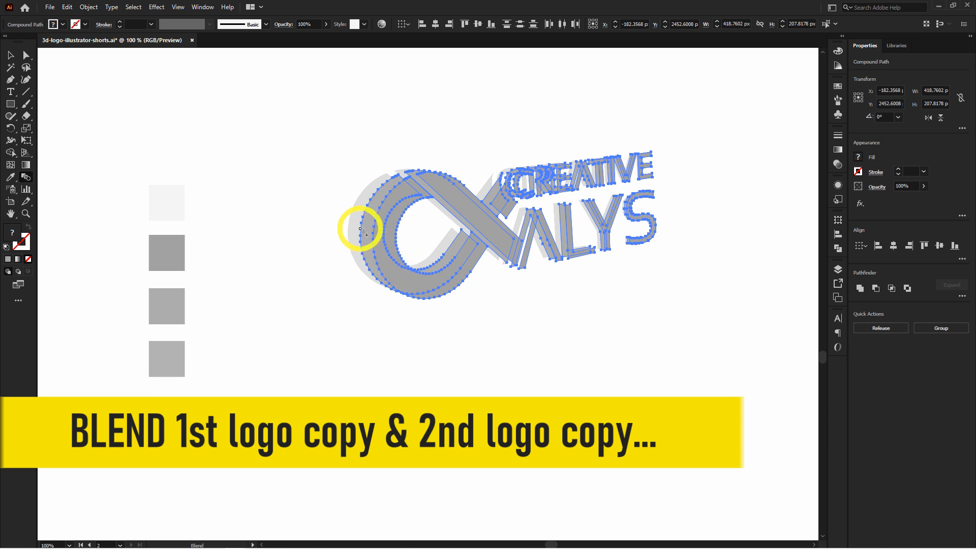
pyautogui.click(361, 230)
pyautogui.press('v')
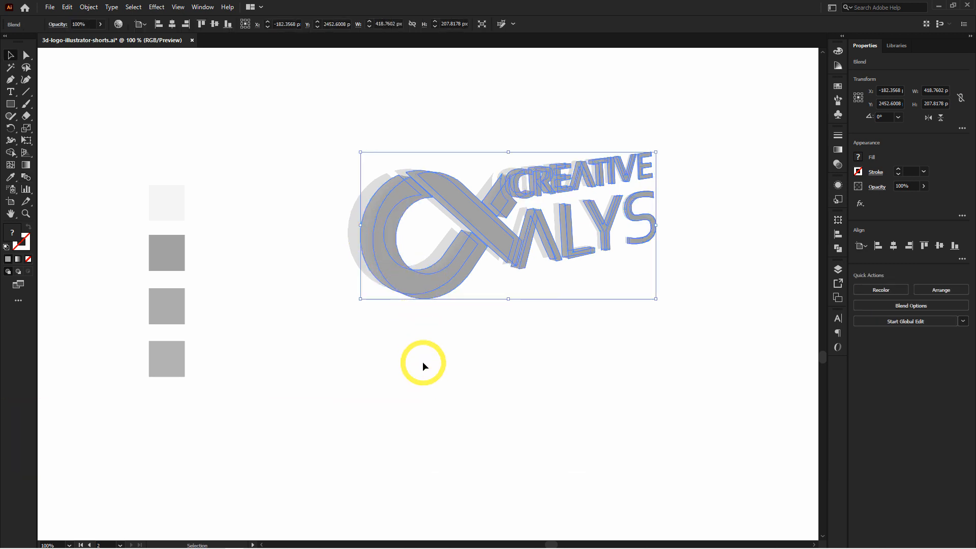
# Set the gray logo blend's spacing to Specified Steps with a value of 20.
pyautogui.doubleClick(30, 175)
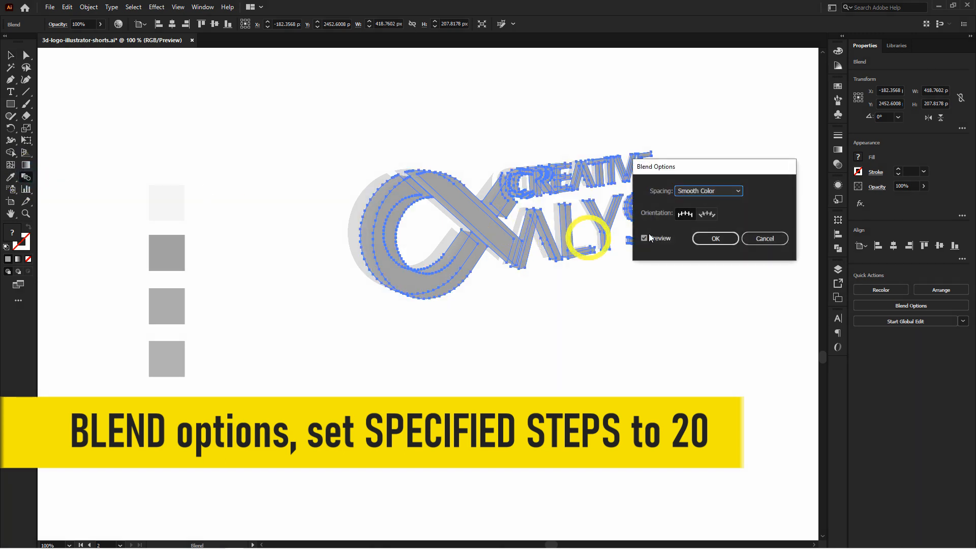
pyautogui.click(704, 190)
pyautogui.click(710, 214)
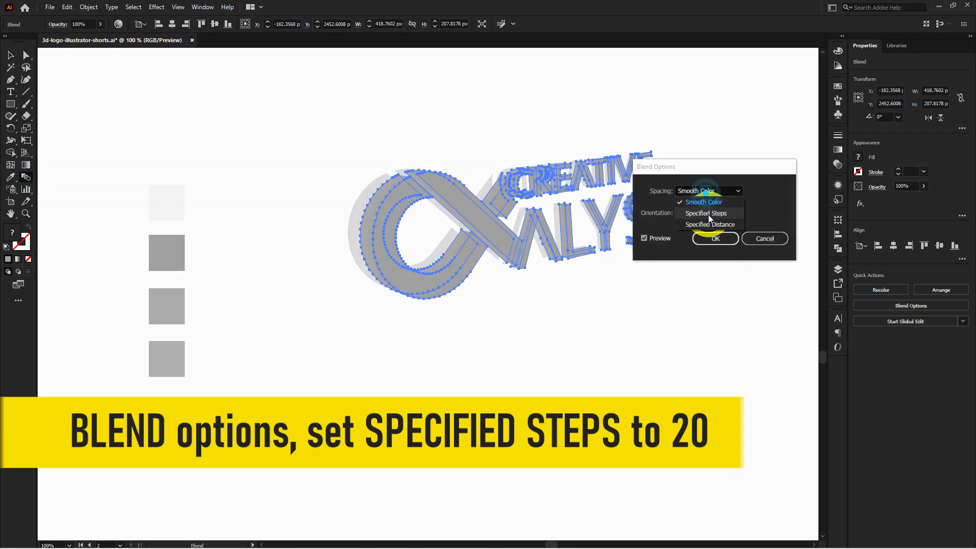
pyautogui.click(765, 189)
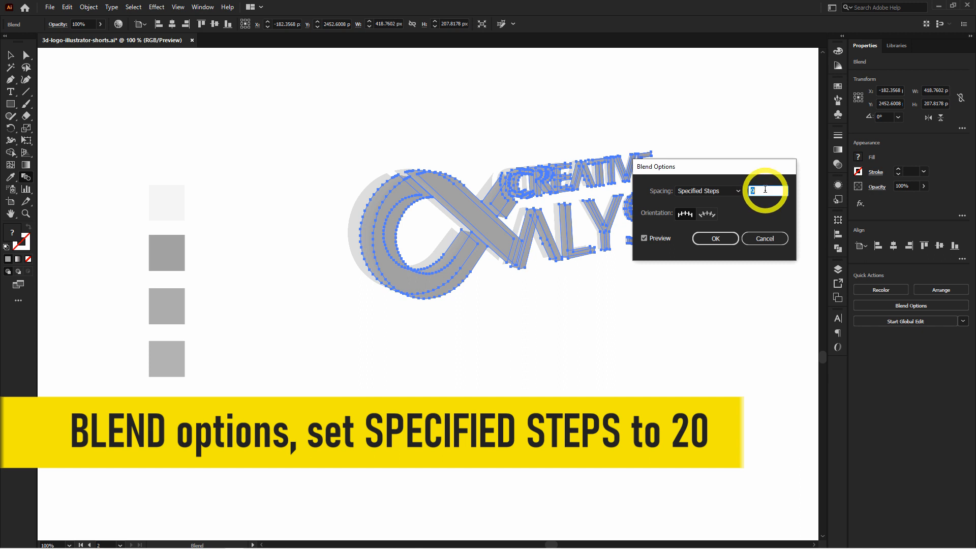
pyautogui.click(724, 243)
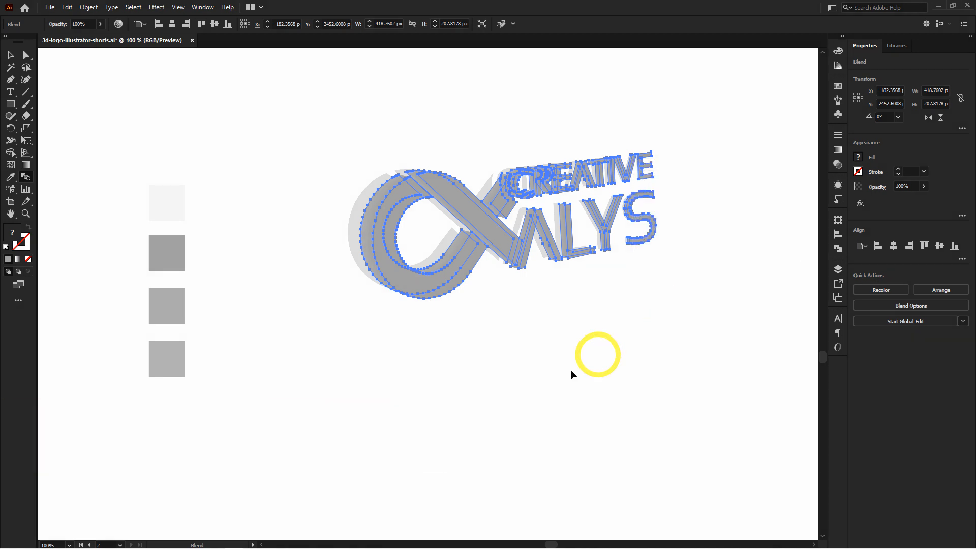
# Select the gray blended logo and hide it.
pyautogui.press('v')
pyautogui.click(521, 377)
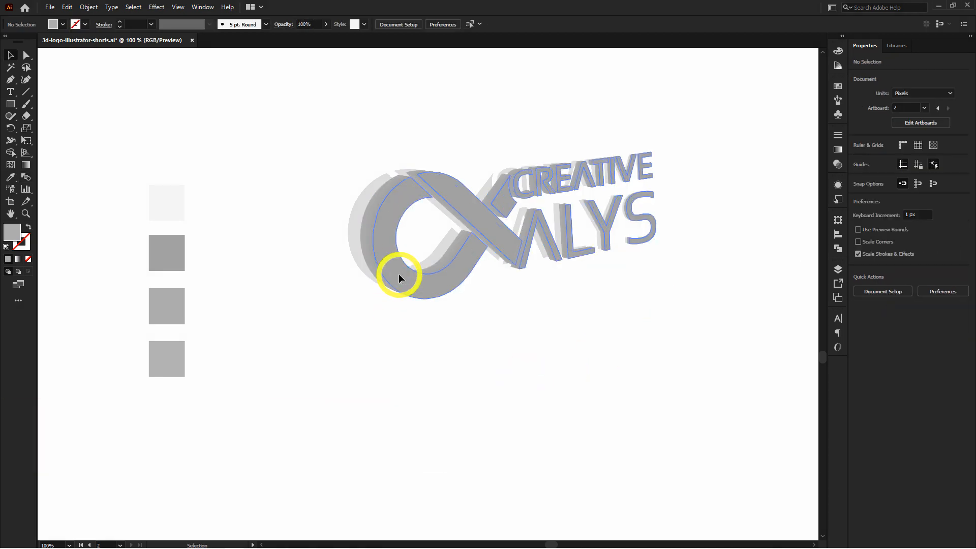
pyautogui.click(399, 274)
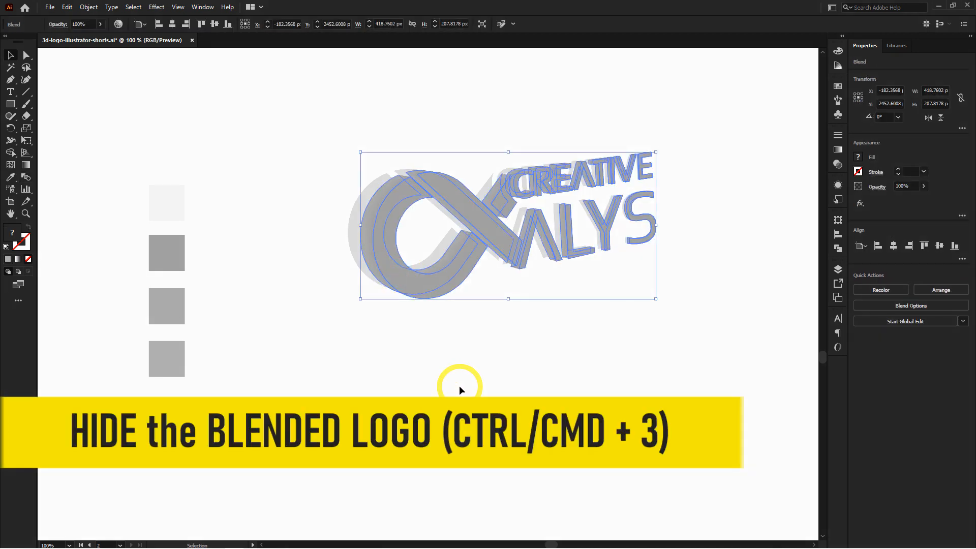
pyautogui.hotkey('ctrl', '3')
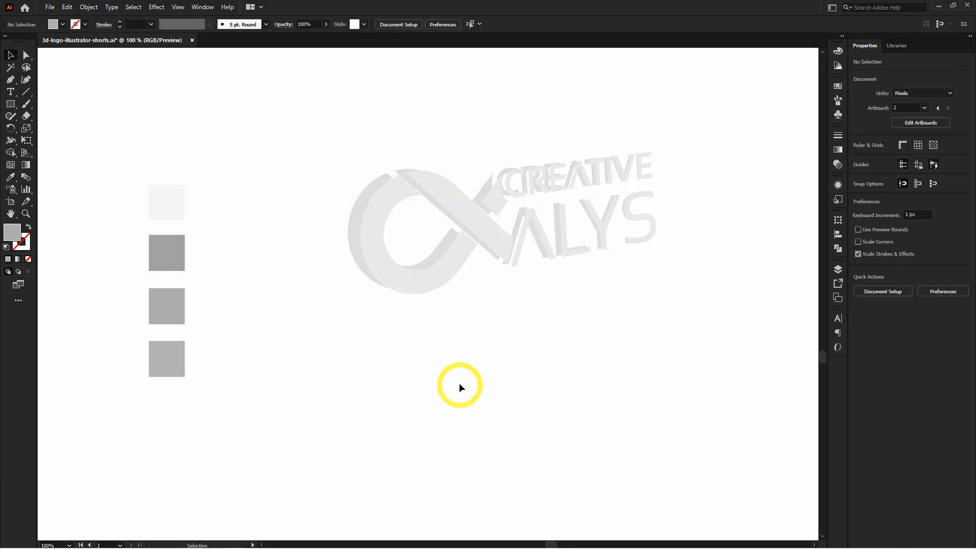
pyautogui.moveTo(397, 290); pyautogui.dragTo(422, 332)
pyautogui.hotkey('ctrl', 'z')
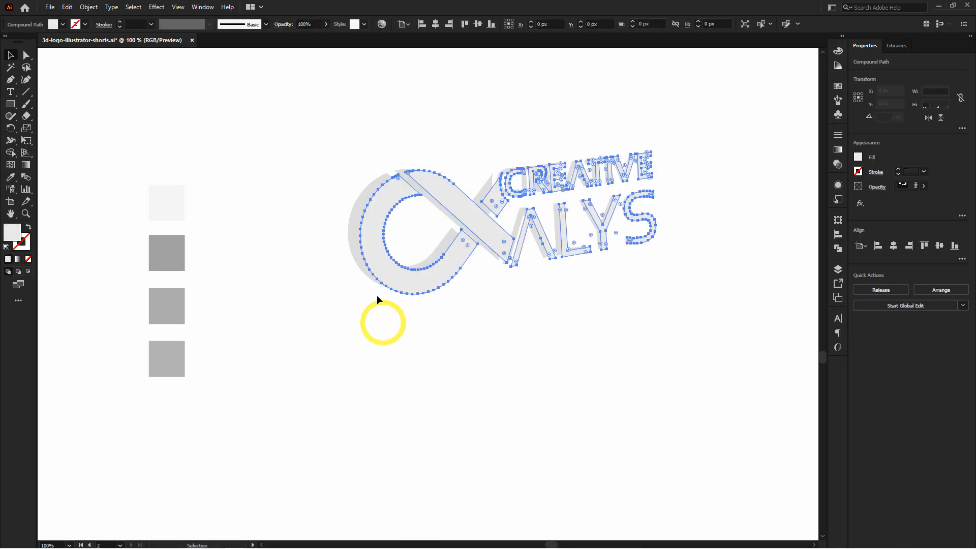
pyautogui.moveTo(350, 240); pyautogui.dragTo(280, 263)
pyautogui.hotkey('ctrl', 'z')
# Fill the uncovered middle logo with the fourth swatch's gray using the Eyedropper.
pyautogui.click(395, 278)
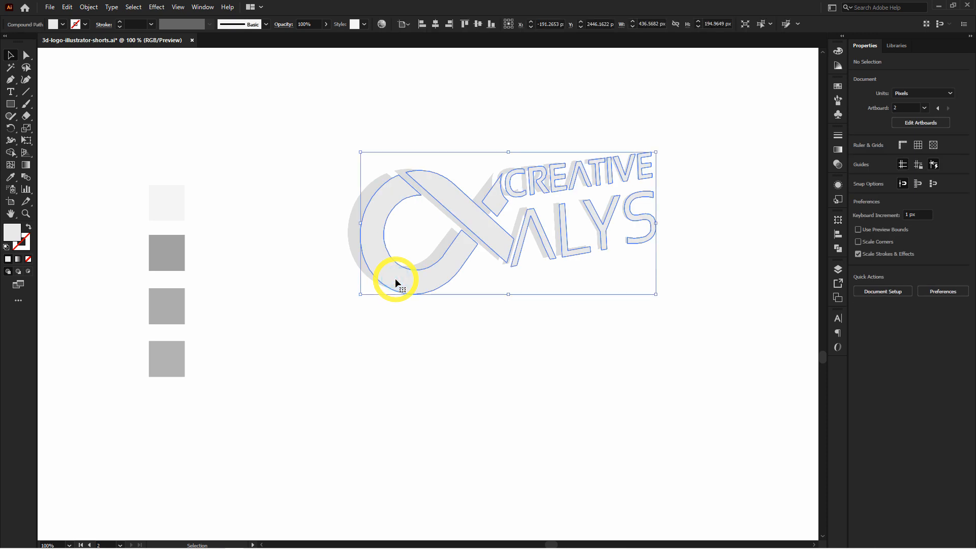
pyautogui.press('i')
pyautogui.click(170, 369)
pyautogui.press('v')
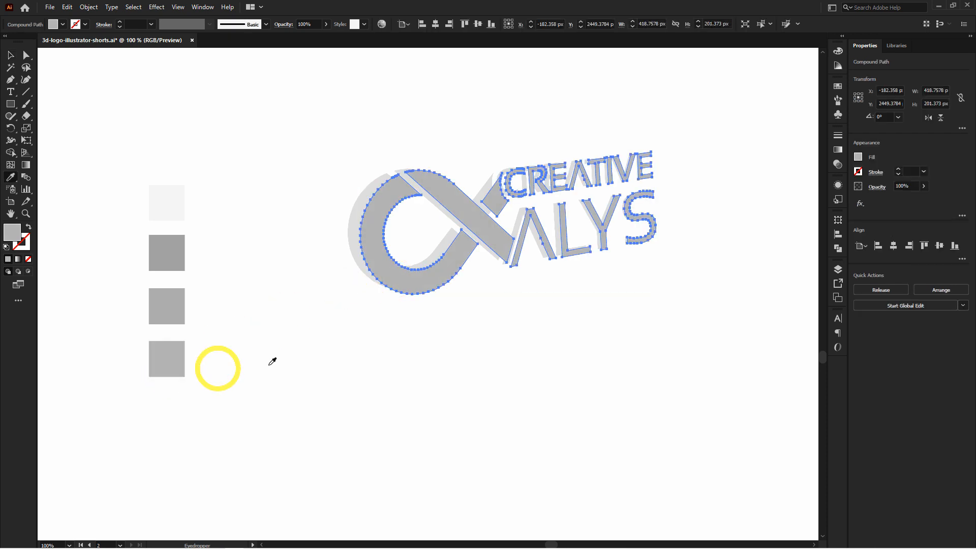
pyautogui.click(371, 348)
# Give the rearmost logo the 29% opacity appearance of the faint swatch below the gray ones using the Eyedropper.
pyautogui.click(355, 243)
pyautogui.press('i')
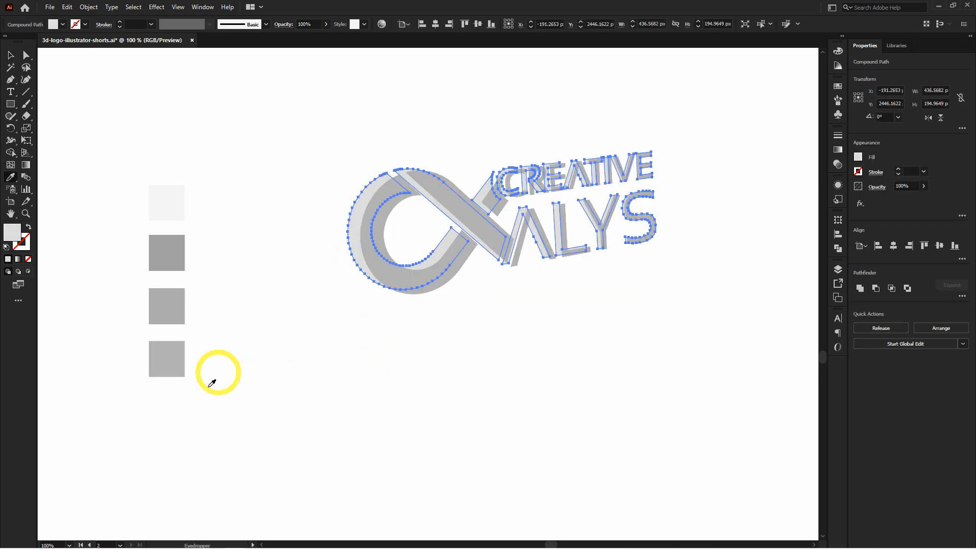
pyautogui.click(170, 409)
pyautogui.press('v')
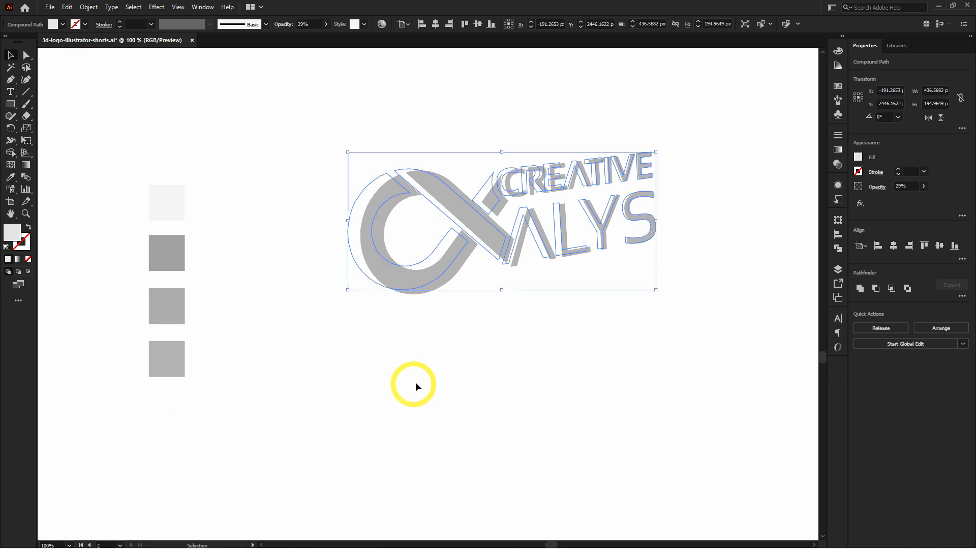
pyautogui.click(415, 382)
# Select the remaining gray and near-transparent logos and blend them together with the Blend tool.
pyautogui.click(399, 277)
pyautogui.keyDown('shift'); pyautogui.click(353, 236); pyautogui.keyUp('shift')
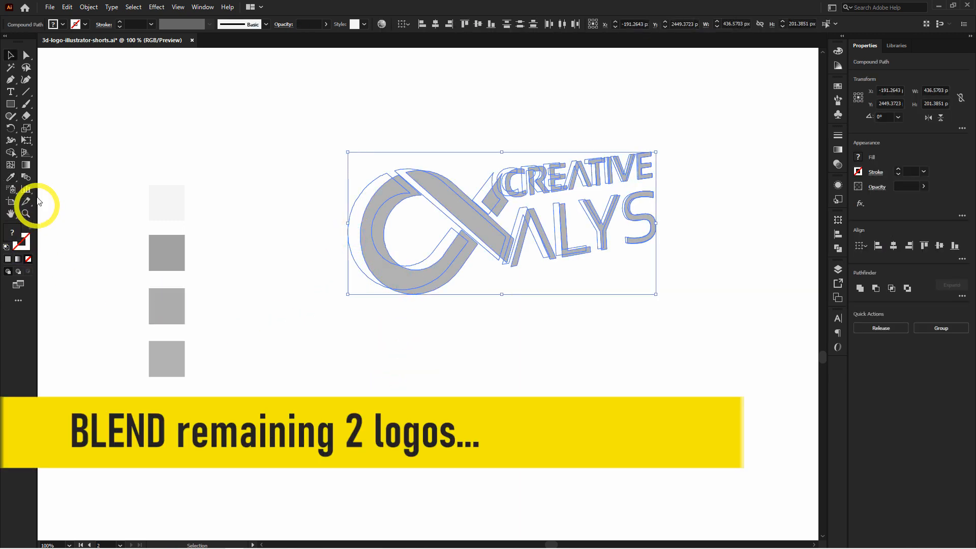
pyautogui.click(26, 176)
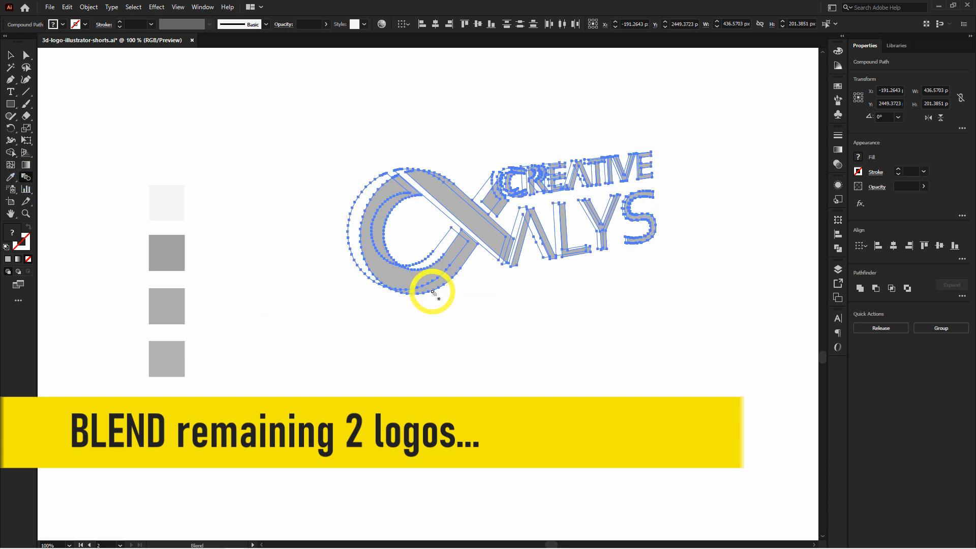
pyautogui.click(349, 233)
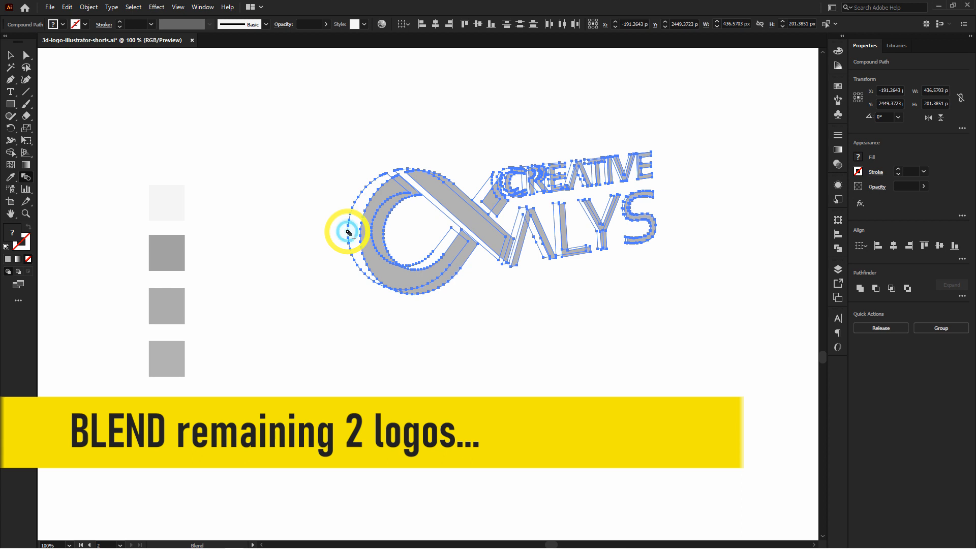
pyautogui.press('v')
pyautogui.click(444, 388)
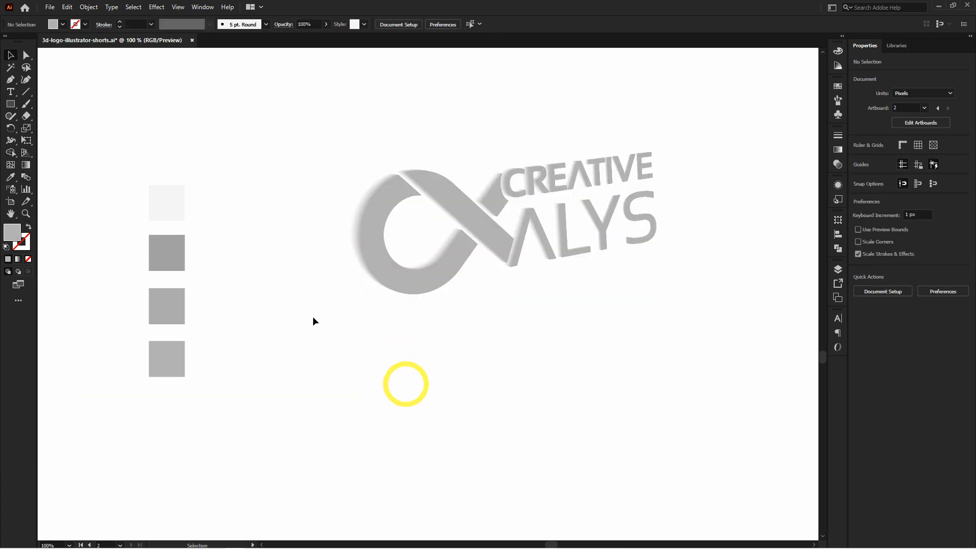
# Show all hidden objects and clear the selection.
pyautogui.click(88, 7)
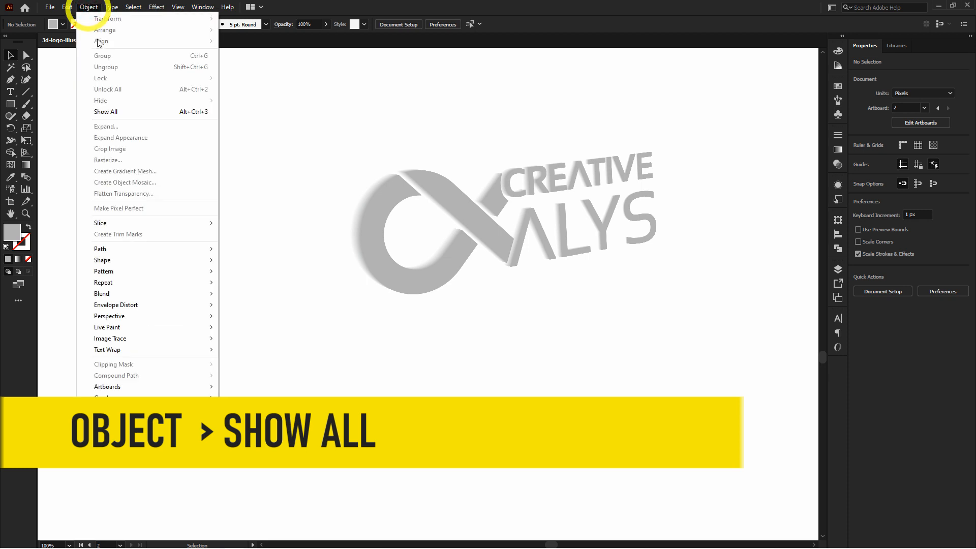
pyautogui.click(143, 118)
pyautogui.click(419, 361)
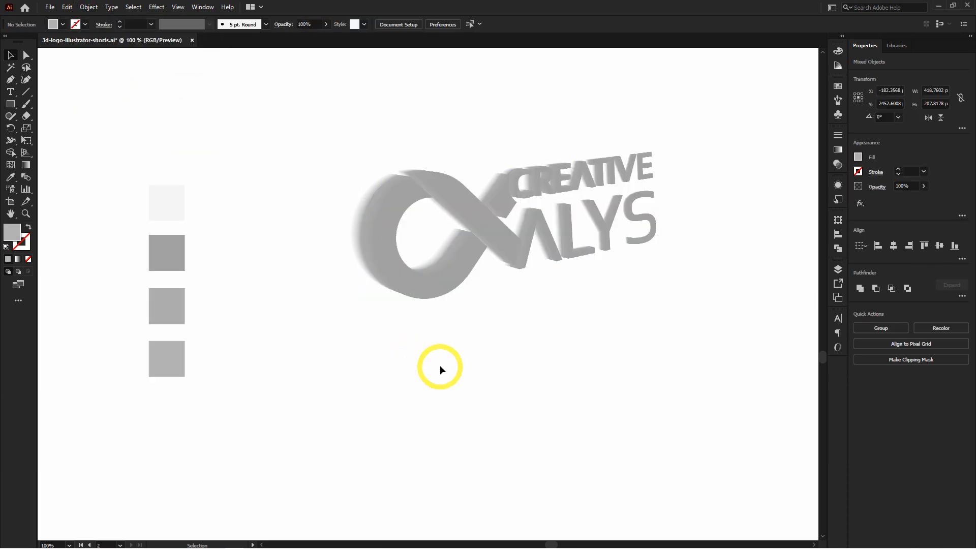
# Bring the light-gray front logo to the front, above the gray blended logo layers.
pyautogui.moveTo(437, 301); pyautogui.dragTo(459, 390)
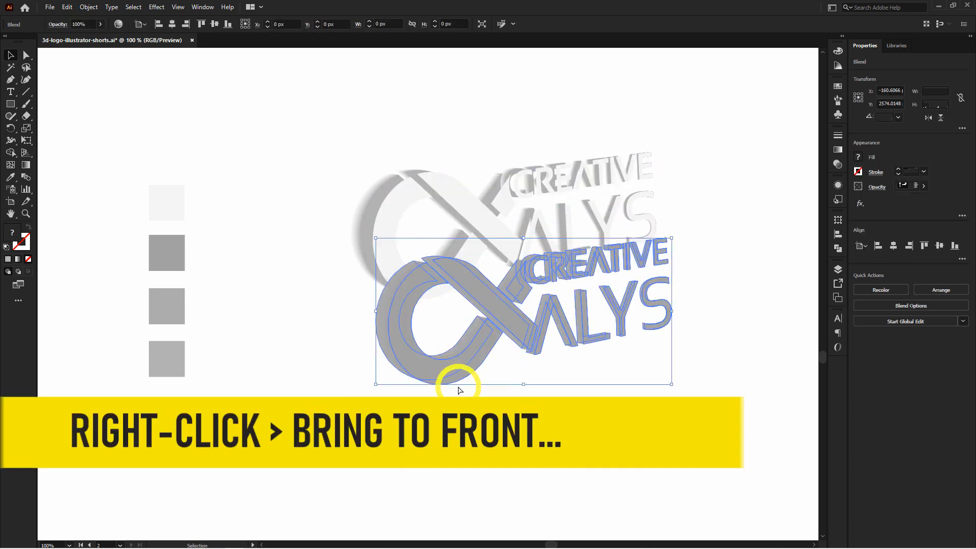
pyautogui.hotkey('ctrl', 'z')
pyautogui.click(459, 390)
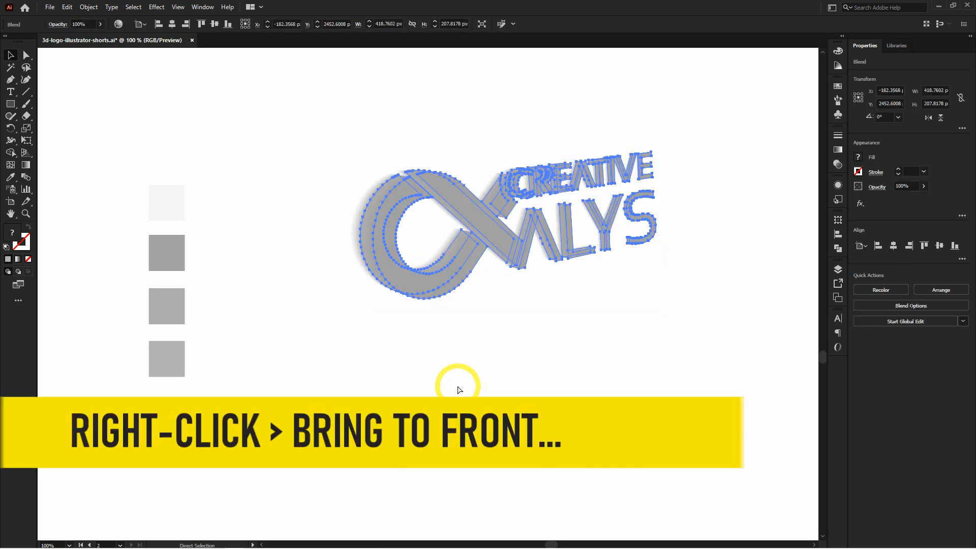
pyautogui.click(443, 277)
pyautogui.hotkey('ctrl', 'shift', ']')
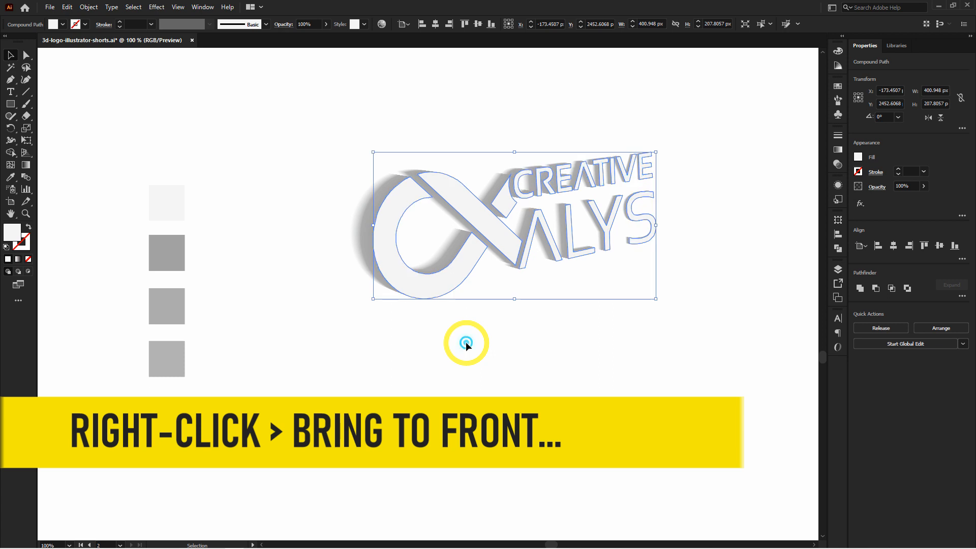
pyautogui.click(465, 342)
pyautogui.hotkey('ctrl', 'alt', '2')
pyautogui.click(465, 342)
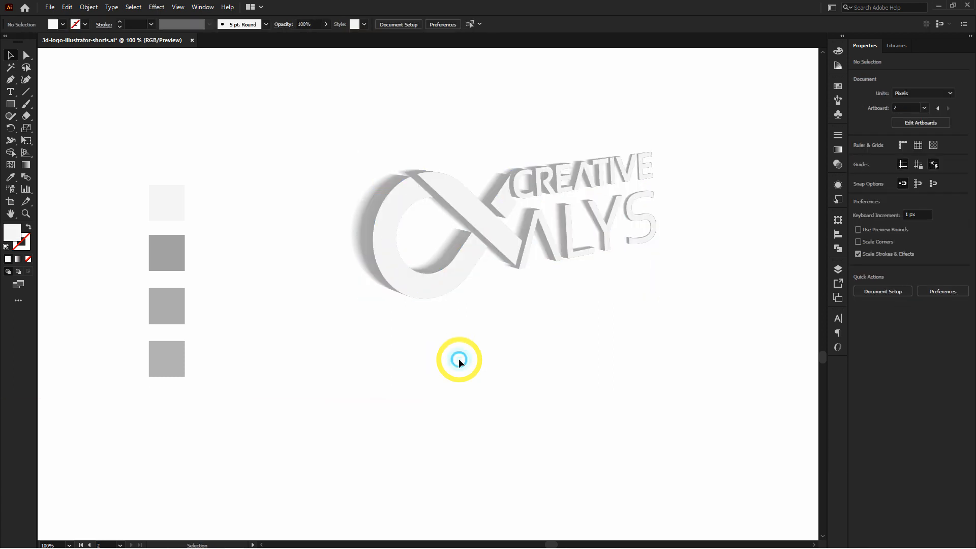
# Move the column of gray swatches farther left, away from the logo.
pyautogui.moveTo(473, 357); pyautogui.dragTo(442, 381)
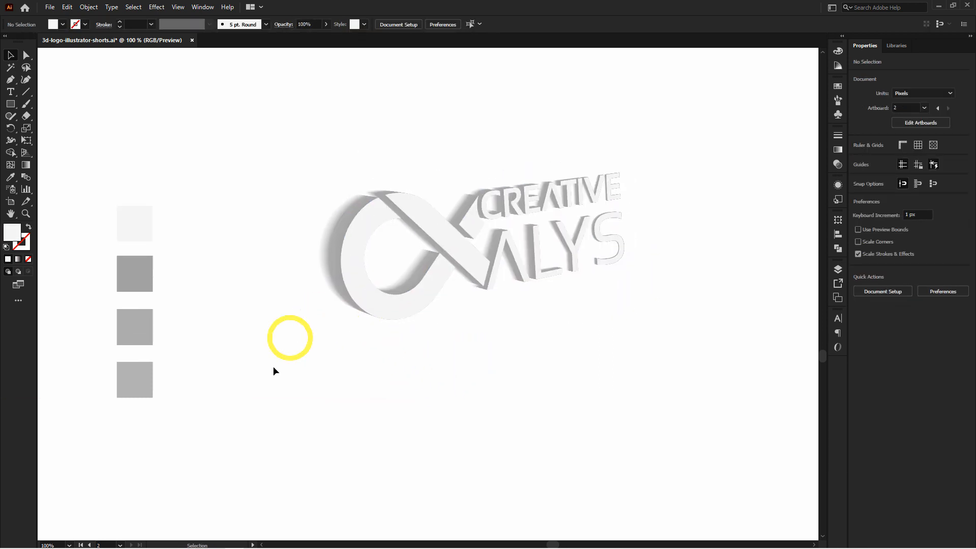
pyautogui.moveTo(207, 472); pyautogui.dragTo(93, 201)
pyautogui.moveTo(137, 224); pyautogui.dragTo(58, 227)
pyautogui.click(326, 361)
pyautogui.hotkey('ctrl', '2')
pyautogui.moveTo(376, 390); pyautogui.dragTo(397, 396)
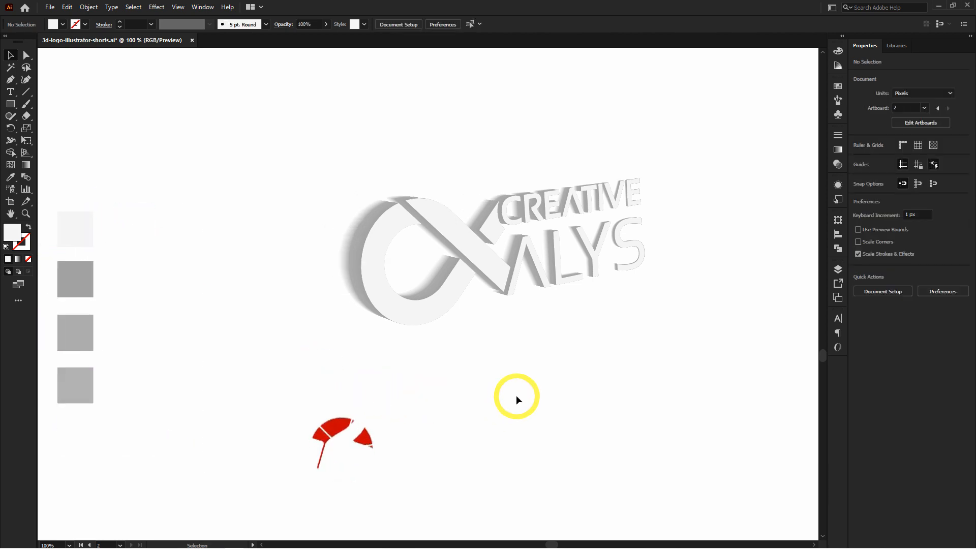
# Draw a rectangle about 777 x 485 px around the logo and send it to the back.
pyautogui.press('m')
pyautogui.moveTo(213, 83); pyautogui.dragTo(761, 425)
pyautogui.hotkey('ctrl', 'shift', '[')
pyautogui.press('v')
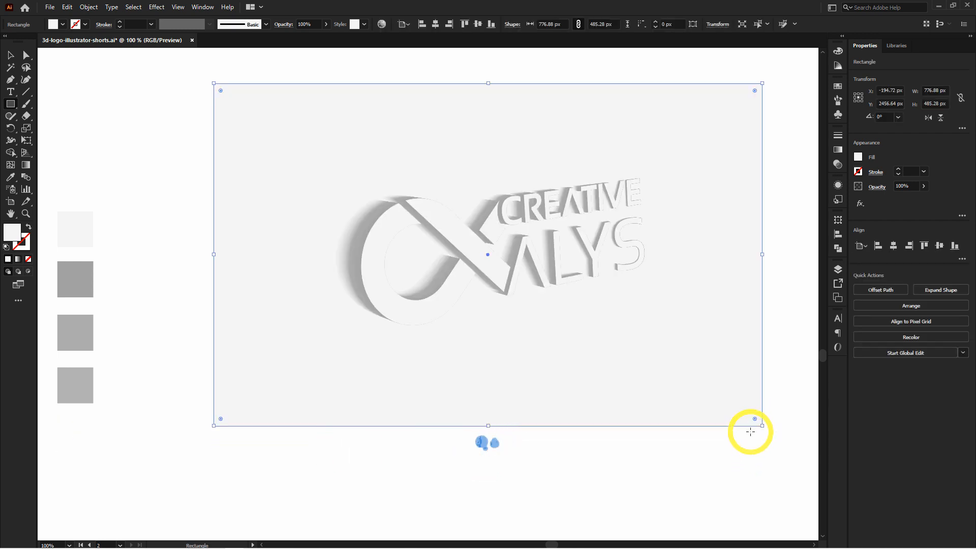
# Give the background rectangle the 29% opacity appearance of the faint swatch using the Eyedropper, and nudge the rectangle slightly down.
pyautogui.press('i')
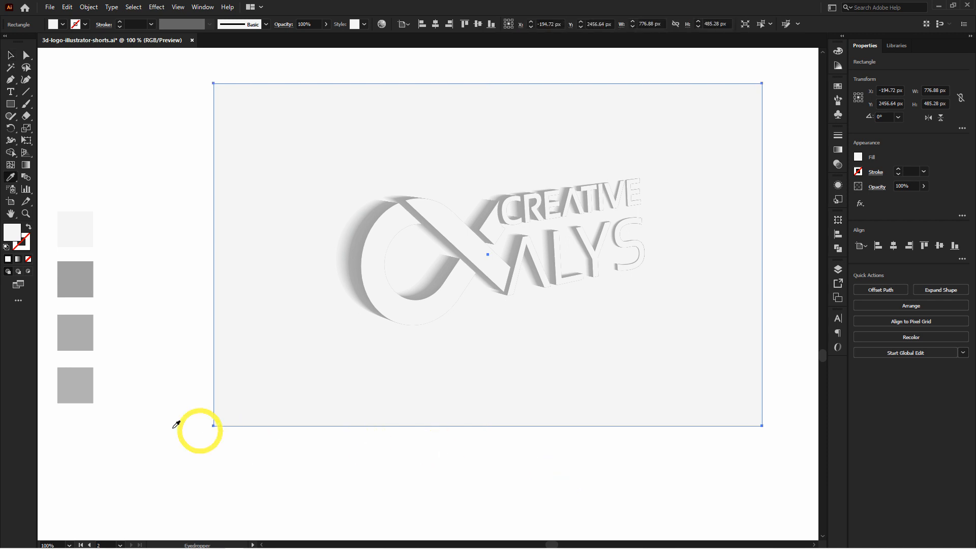
pyautogui.click(85, 437)
pyautogui.press('v')
pyautogui.click(535, 467)
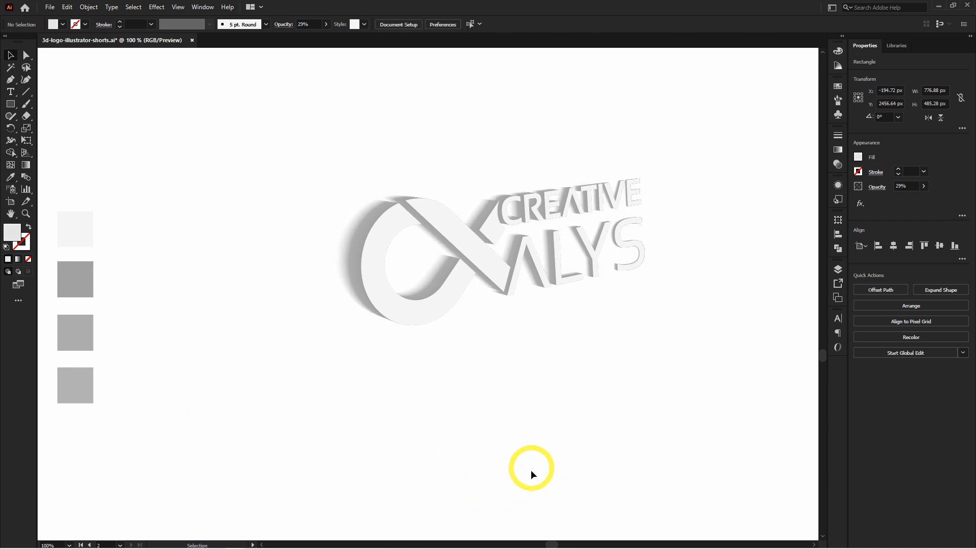
pyautogui.moveTo(526, 399); pyautogui.dragTo(524, 420)
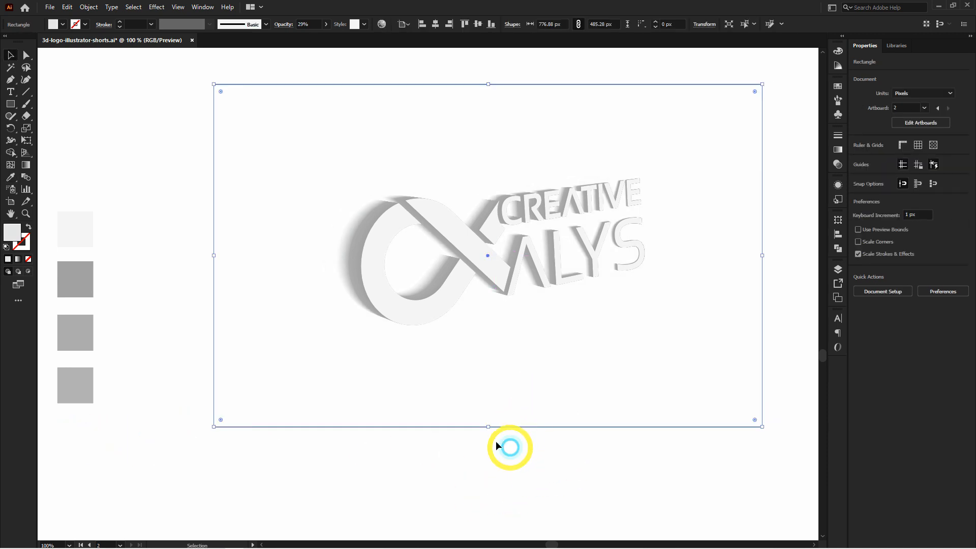
# Move only the rearmost near-transparent logo of the shadow blend up and to the left to lengthen the shadow.
pyautogui.press('a')
pyautogui.click(338, 247)
pyautogui.moveTo(333, 249); pyautogui.dragTo(322, 246)
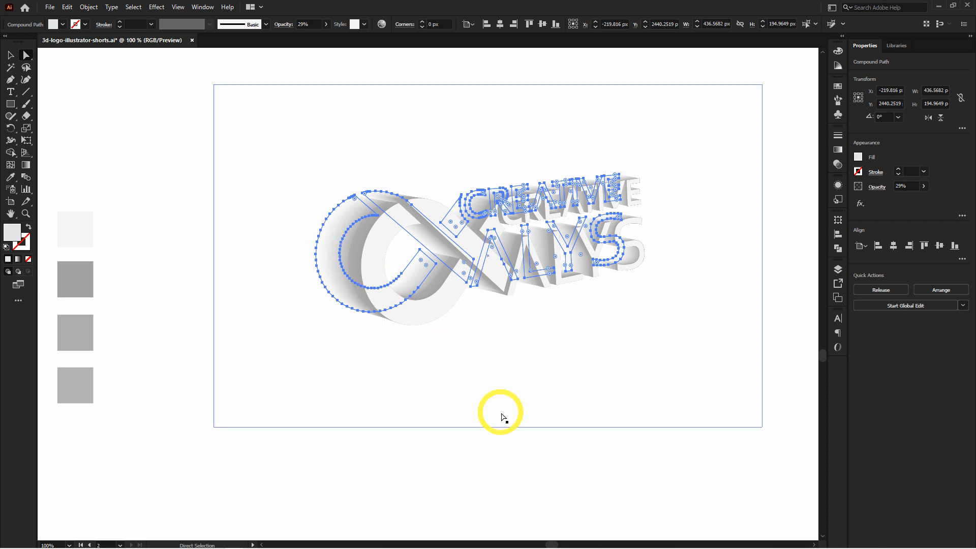
pyautogui.press('v')
# Set the opacity of the rearmost shadow logo to 0% and deselect it.
pyautogui.press('i')
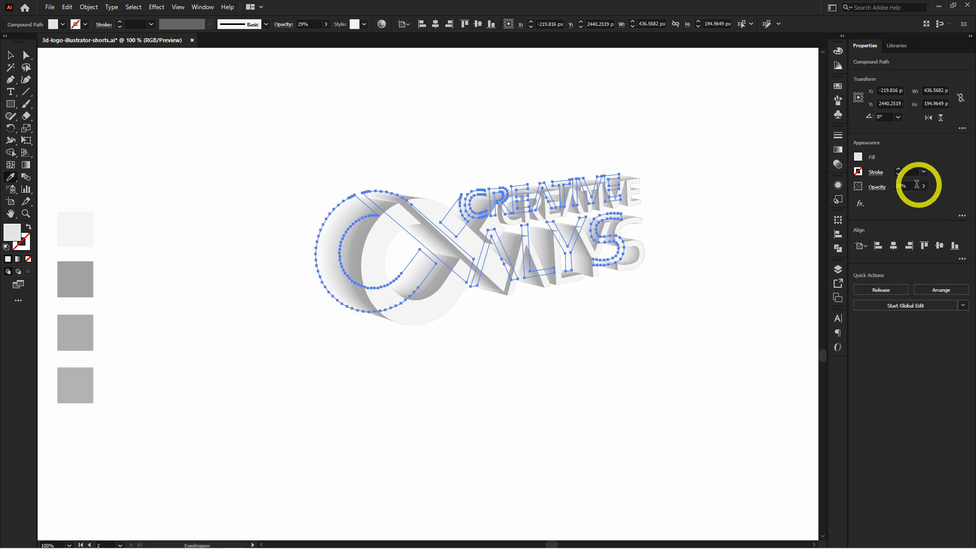
pyautogui.click(914, 185)
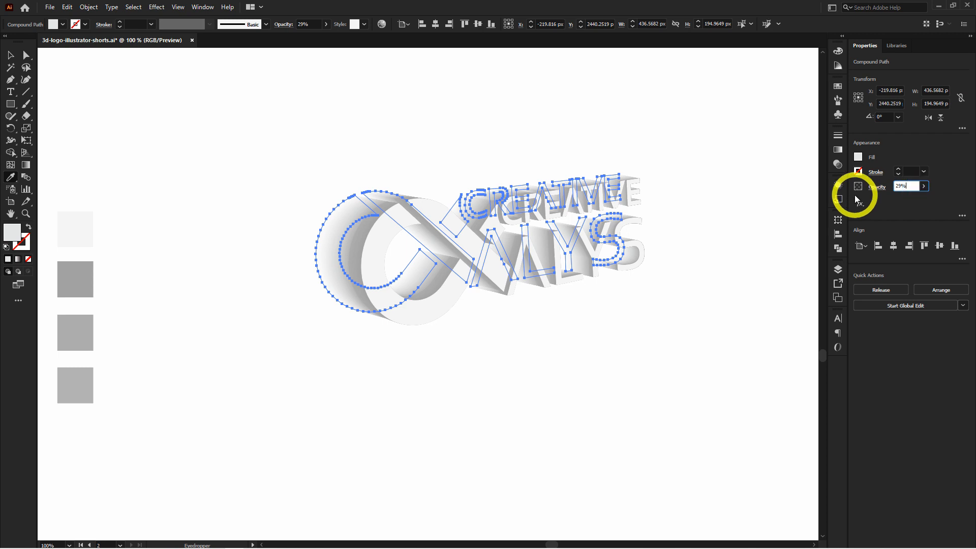
pyautogui.press('Return')
pyautogui.press('v')
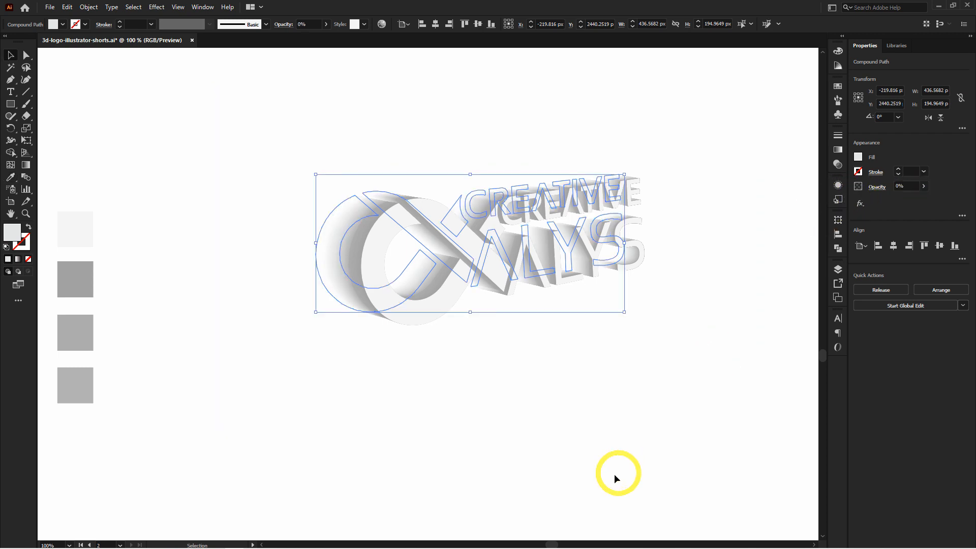
pyautogui.click(612, 476)
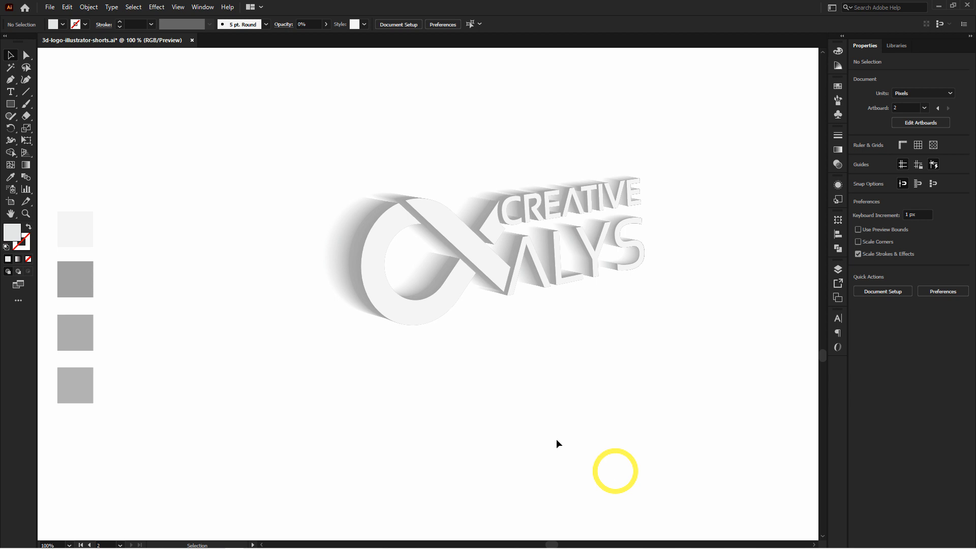
# Try matching the front logo's fill to the white background with the Eyedropper.
pyautogui.click(427, 314)
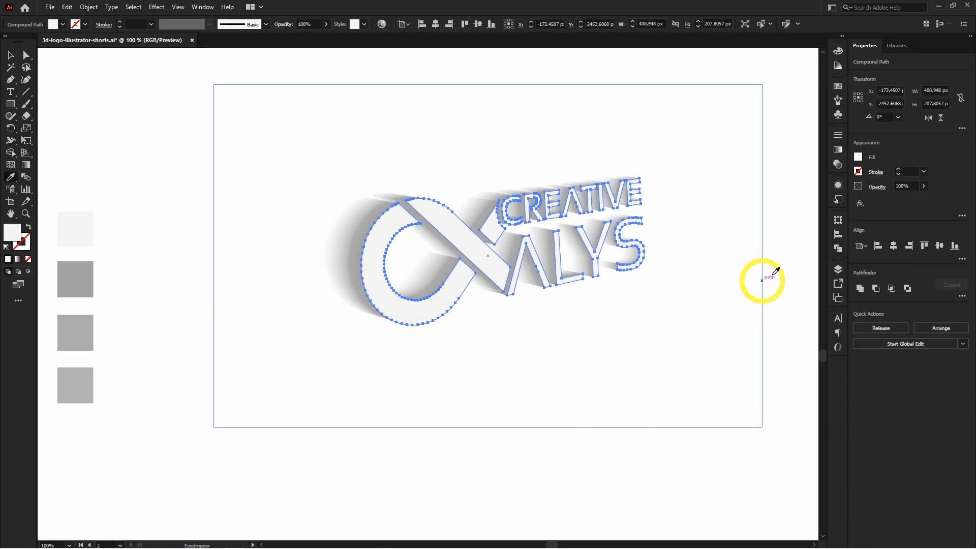
pyautogui.click(786, 267)
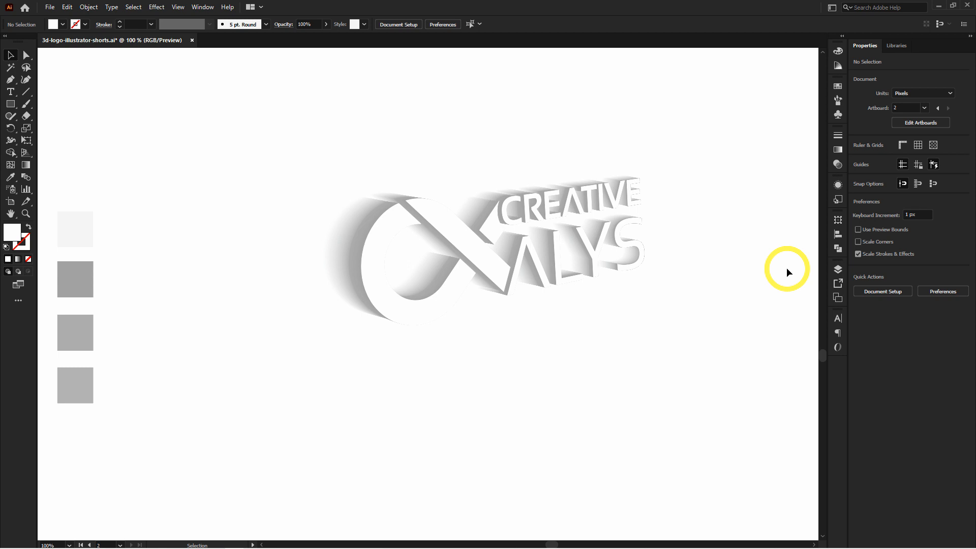
pyautogui.hotkey('ctrl', 'z')
pyautogui.click(787, 269)
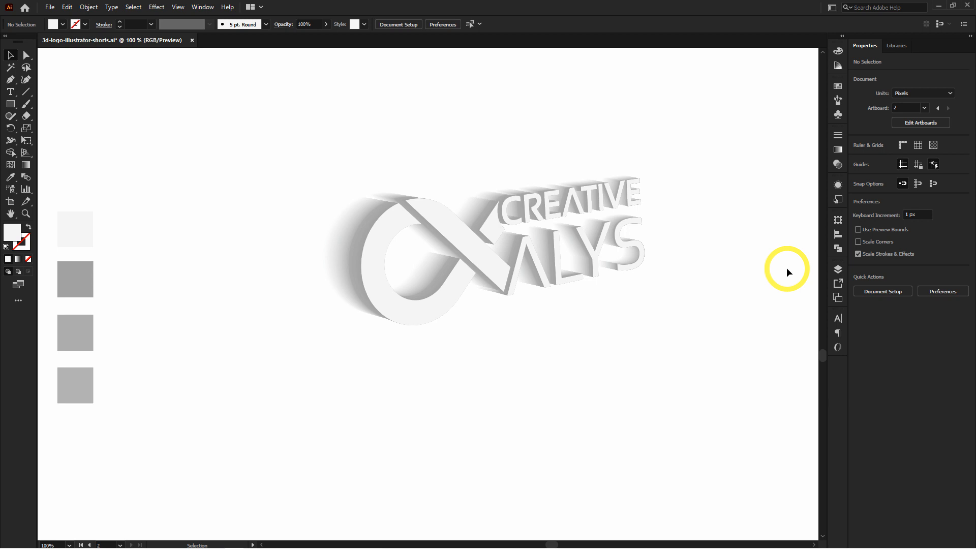
# Hide the light-gray front logo to uncover the gray blended logo beneath it.
pyautogui.click(386, 305)
pyautogui.press('Delete')
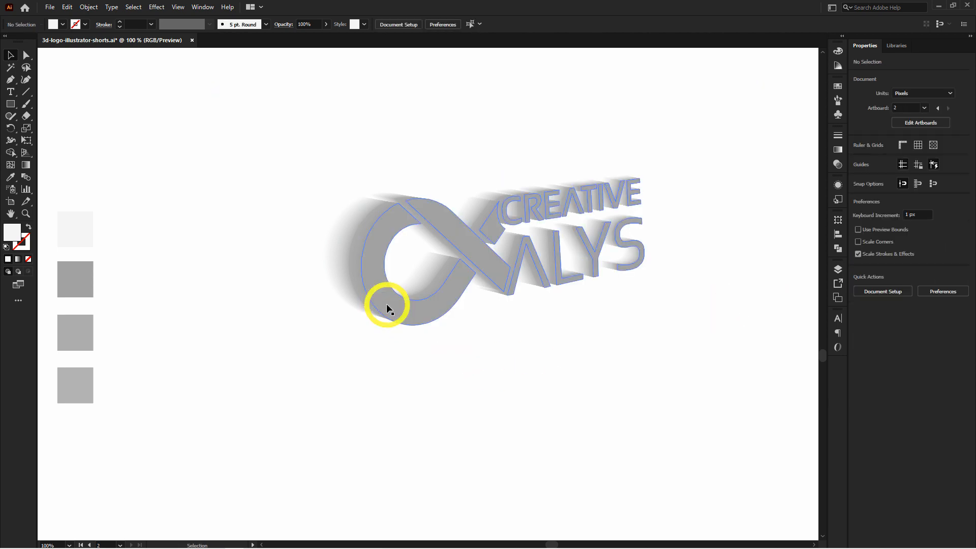
pyautogui.click(387, 304)
pyautogui.click(433, 460)
# Recolour the front logo of the gray depth blend with a light gray from the grays swatch group.
pyautogui.press('a')
pyautogui.click(401, 317)
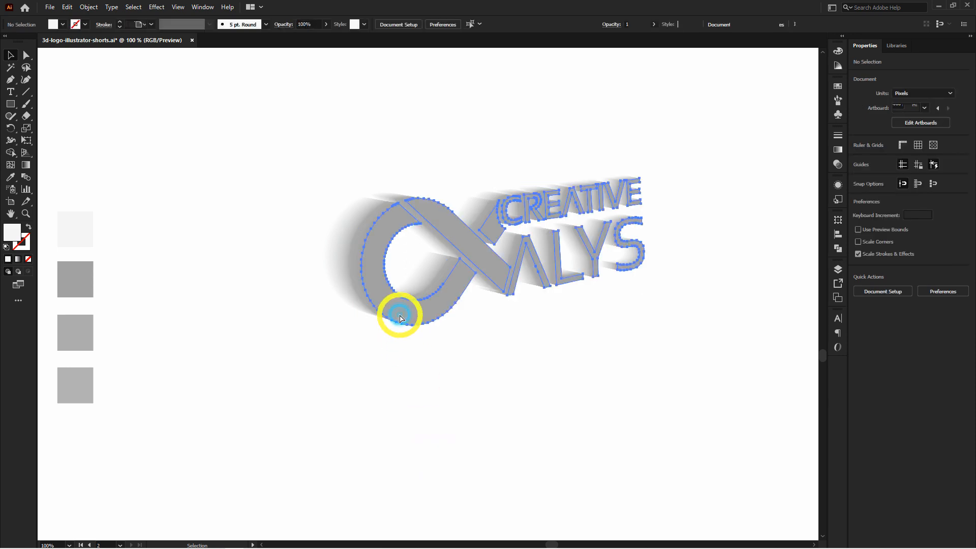
pyautogui.click(837, 86)
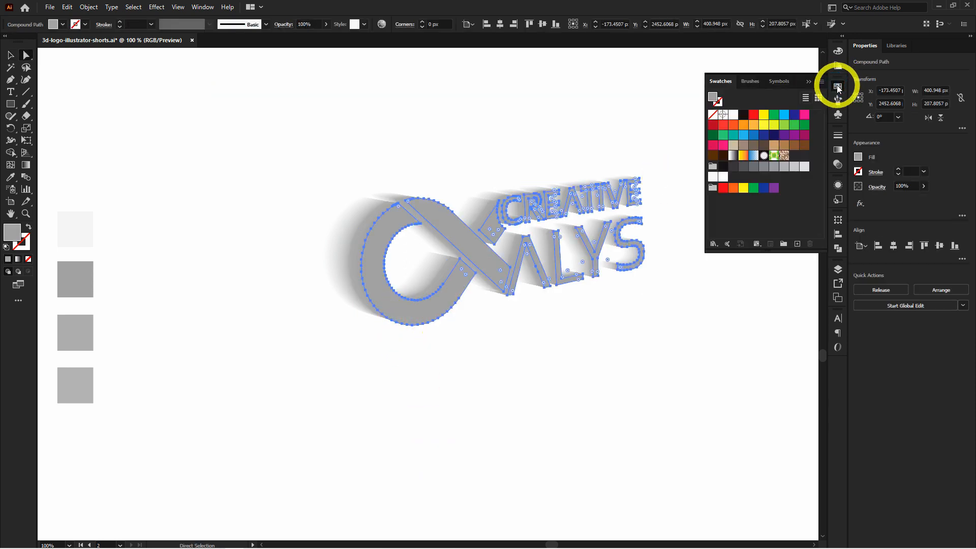
pyautogui.click(773, 169)
pyautogui.hotkey('ctrl', 'z')
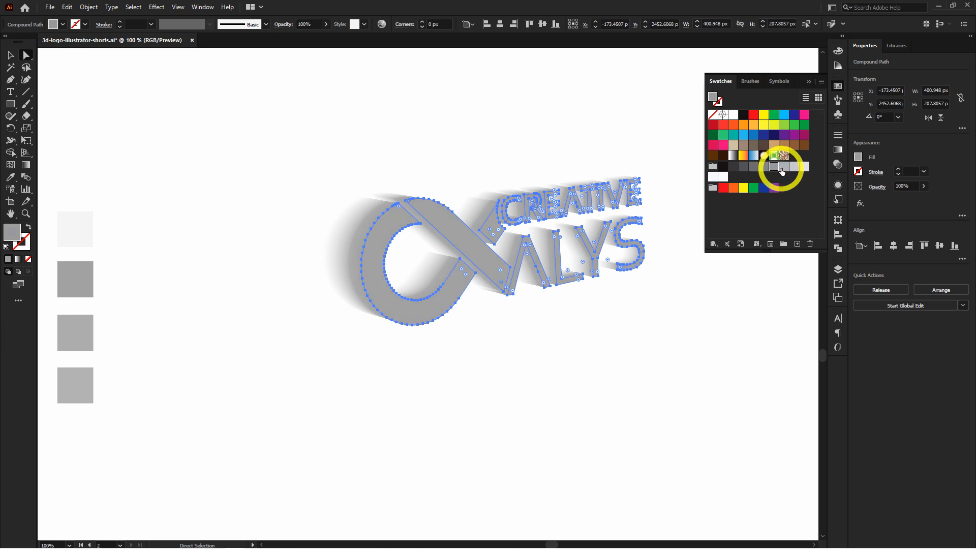
pyautogui.click(793, 168)
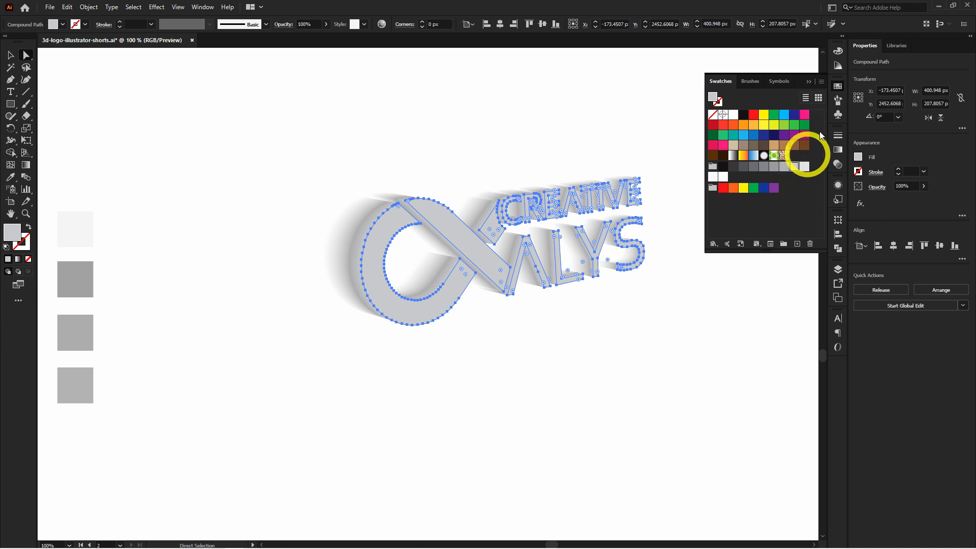
pyautogui.click(838, 86)
pyautogui.press('v')
pyautogui.click(791, 192)
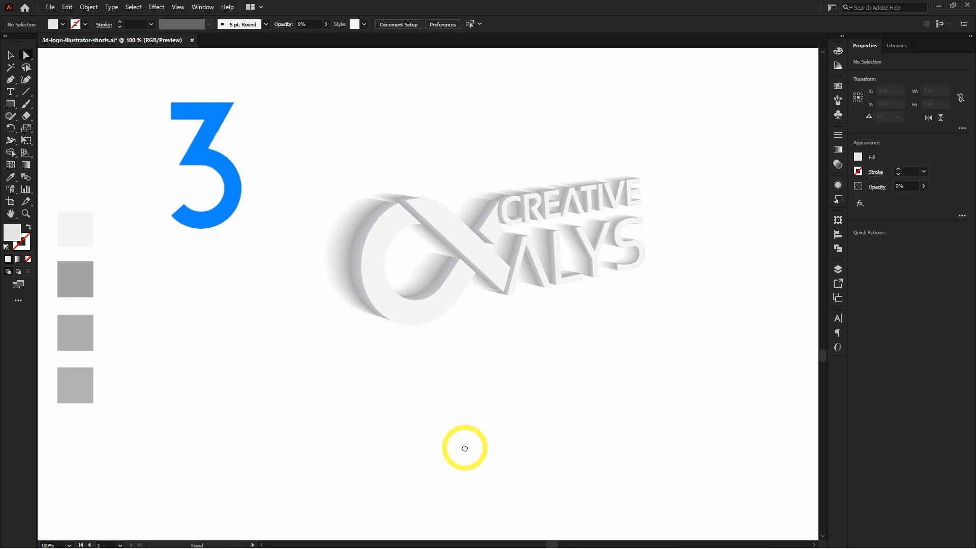
# Hide the front logo and the gray depth blend to uncover the shadow blend.
pyautogui.moveTo(464, 448); pyautogui.dragTo(427, 459)
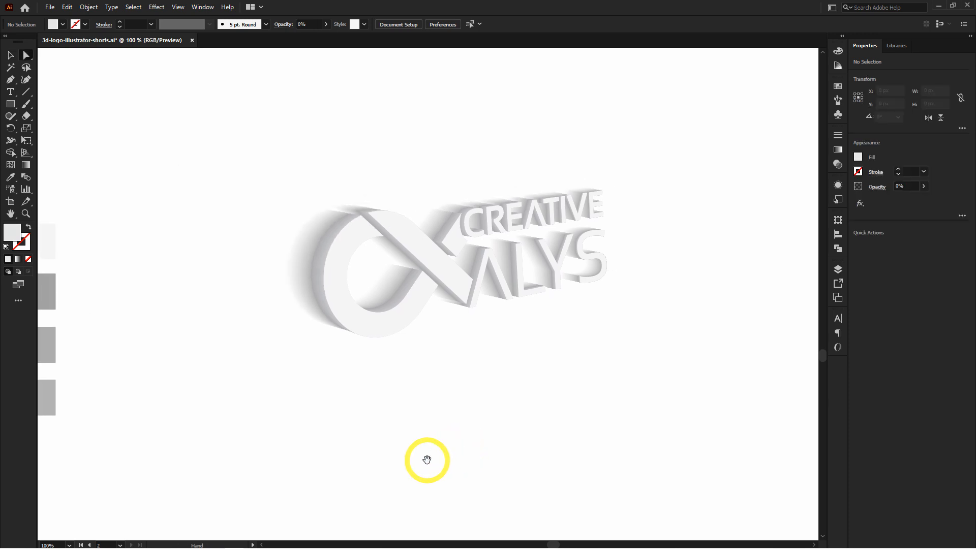
pyautogui.keyDown('ctrl'); pyautogui.click(455, 337); pyautogui.keyUp('ctrl')
pyautogui.moveTo(526, 347); pyautogui.dragTo(508, 437)
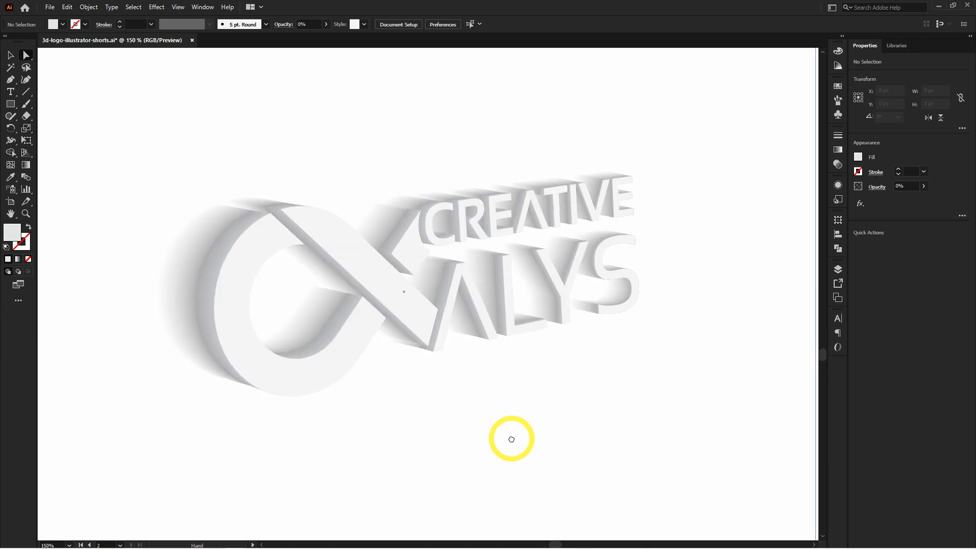
pyautogui.press('v')
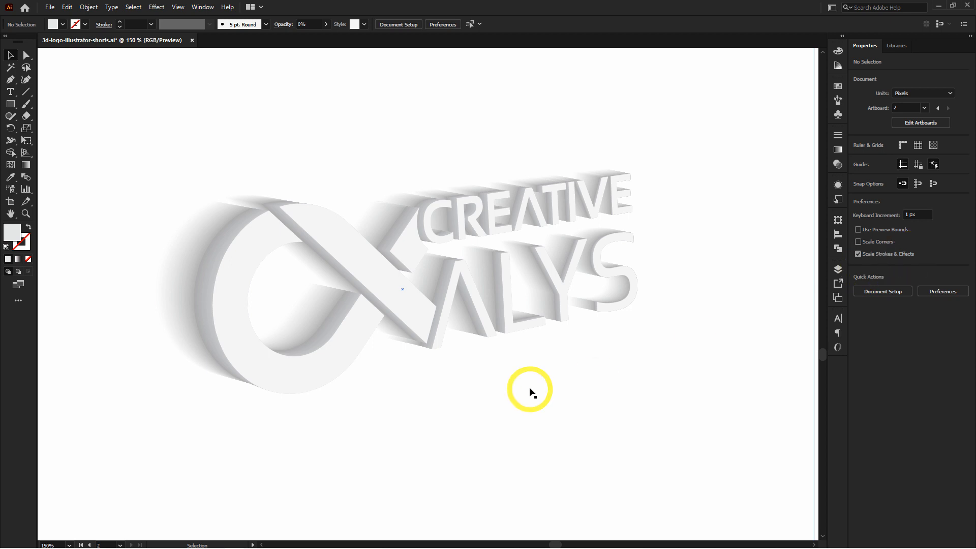
pyautogui.click(413, 250)
pyautogui.hotkey('ctrl', '3')
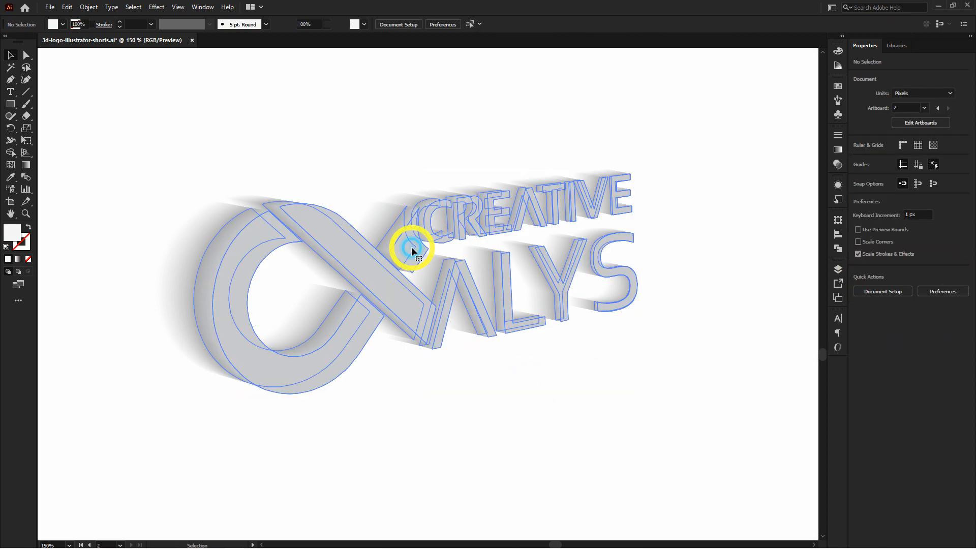
pyautogui.click(412, 251)
pyautogui.hotkey('ctrl', '3')
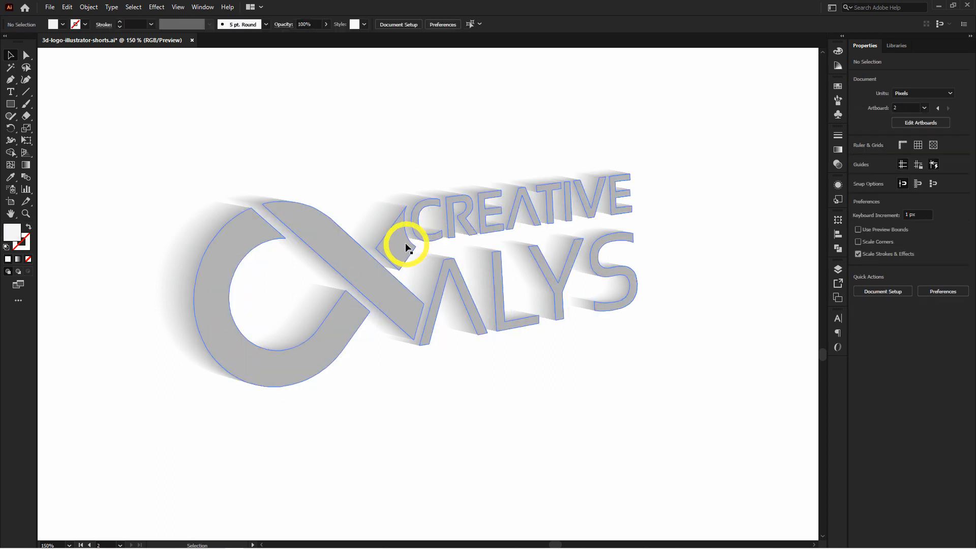
# Recolour the front logo of the shadow blend with a medium gray from the grays swatch group.
pyautogui.press('a')
pyautogui.click(405, 244)
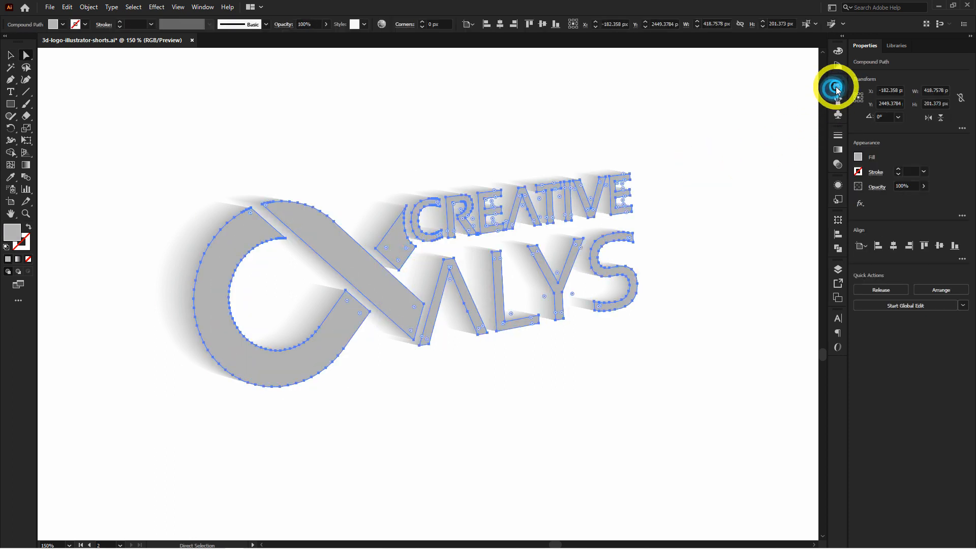
pyautogui.click(837, 89)
pyautogui.press('v')
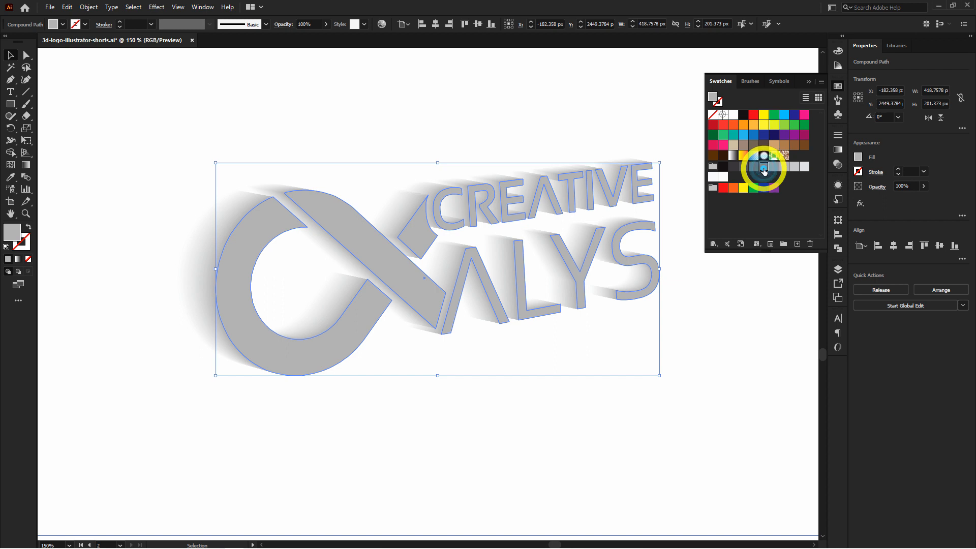
pyautogui.click(764, 167)
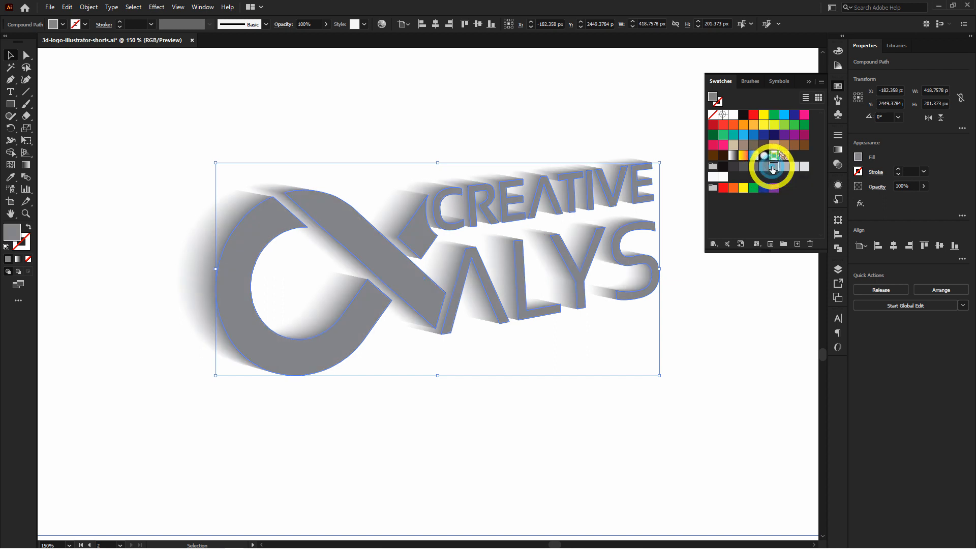
pyautogui.click(772, 169)
pyautogui.click(718, 313)
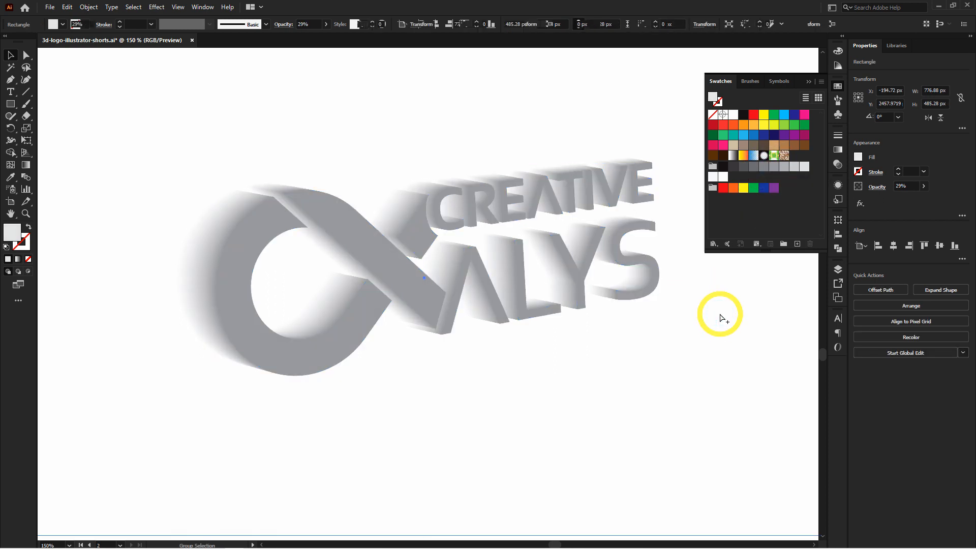
# Show all the hidden logo artwork again and deselect everything to check the recoloured shadow.
pyautogui.hotkey('ctrl', 'alt', '3')
pyautogui.click(720, 314)
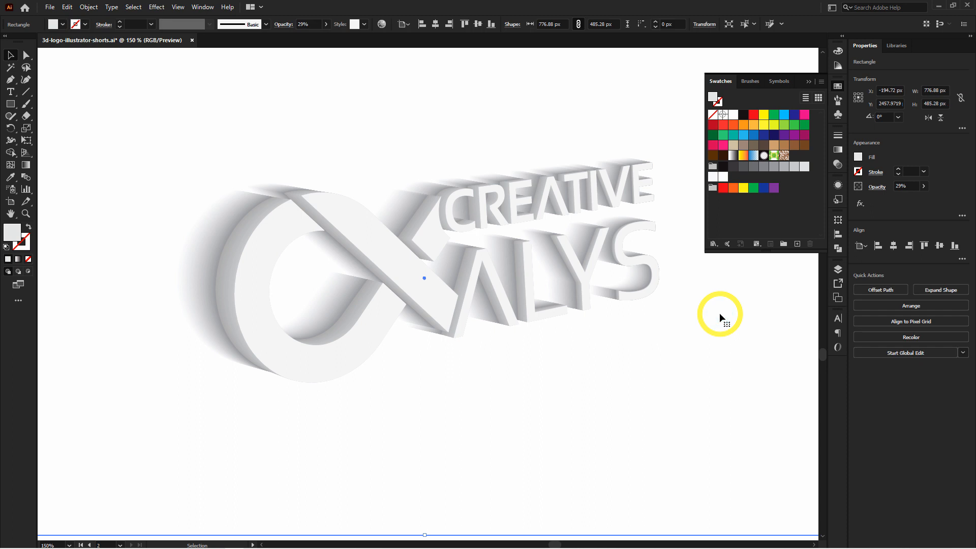
pyautogui.hotkey('ctrl', '-')
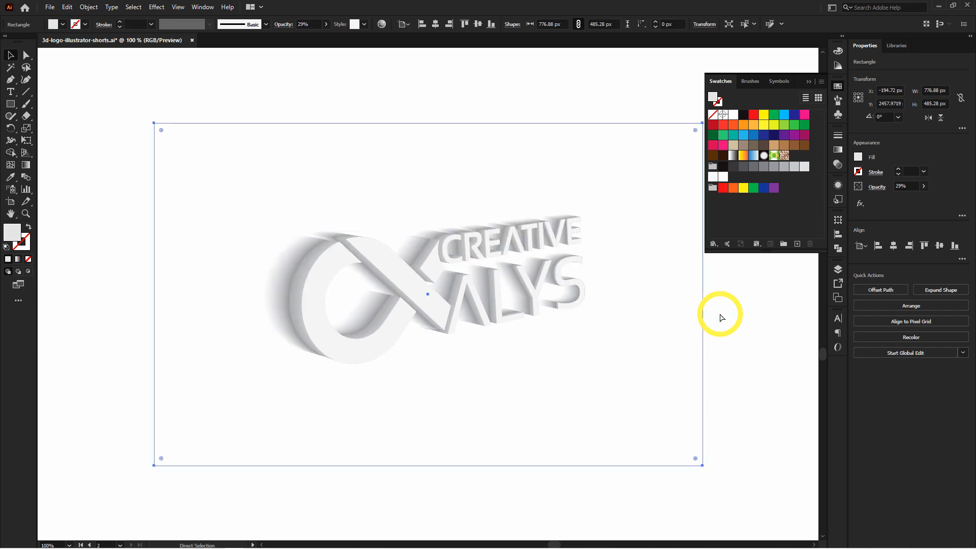
pyautogui.click(729, 317)
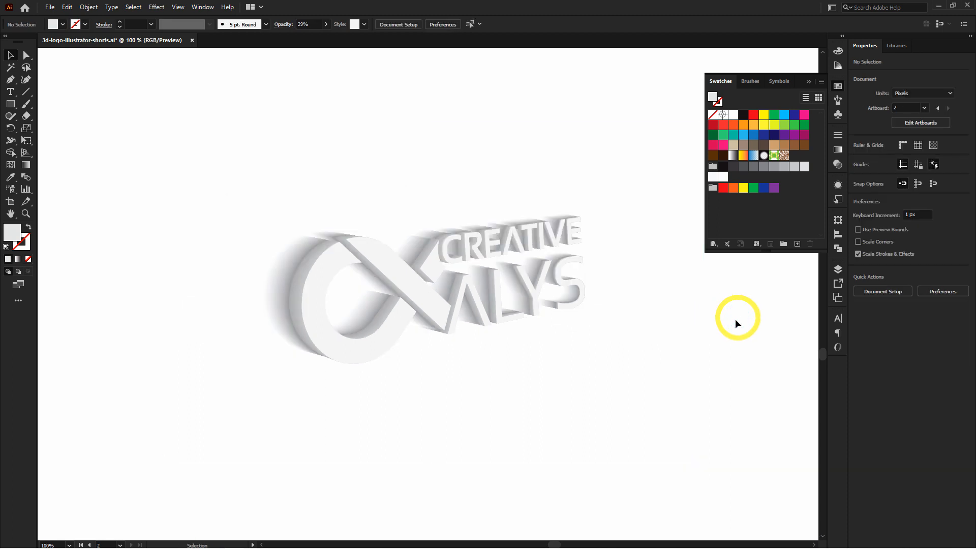
pyautogui.press('z')
pyautogui.hotkey('ctrl', '+')
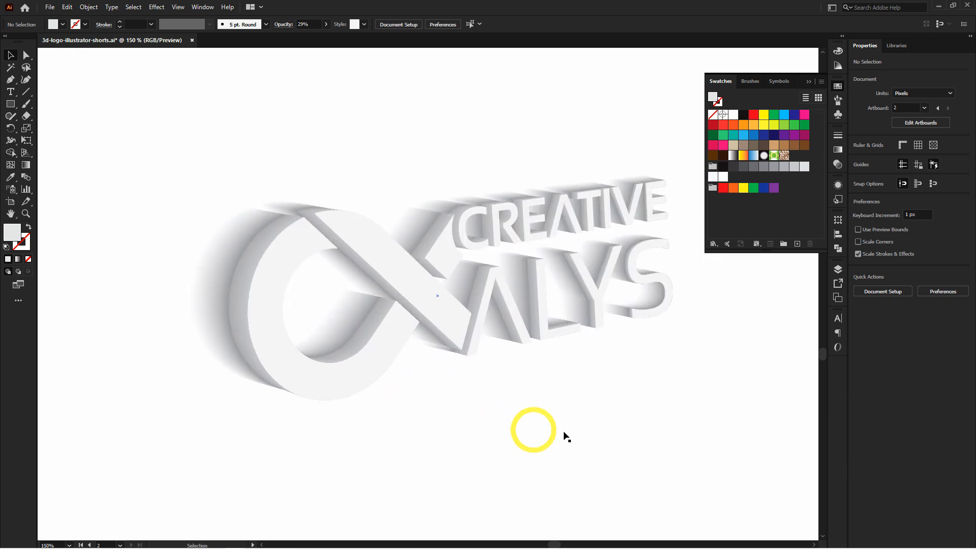
pyautogui.click(837, 85)
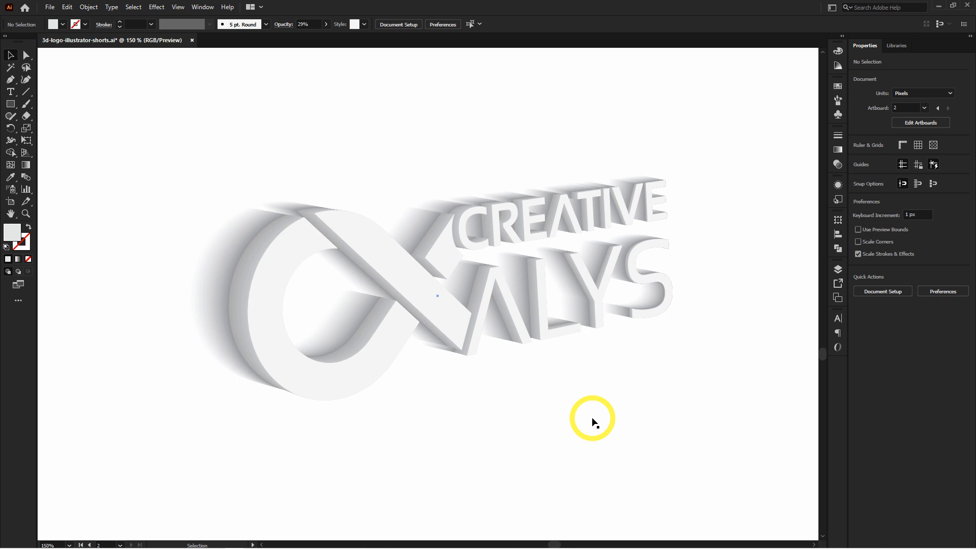
# Hide the light front logo and the depth blend behind it to uncover the shadow blend.
pyautogui.click(600, 298)
pyautogui.press('a')
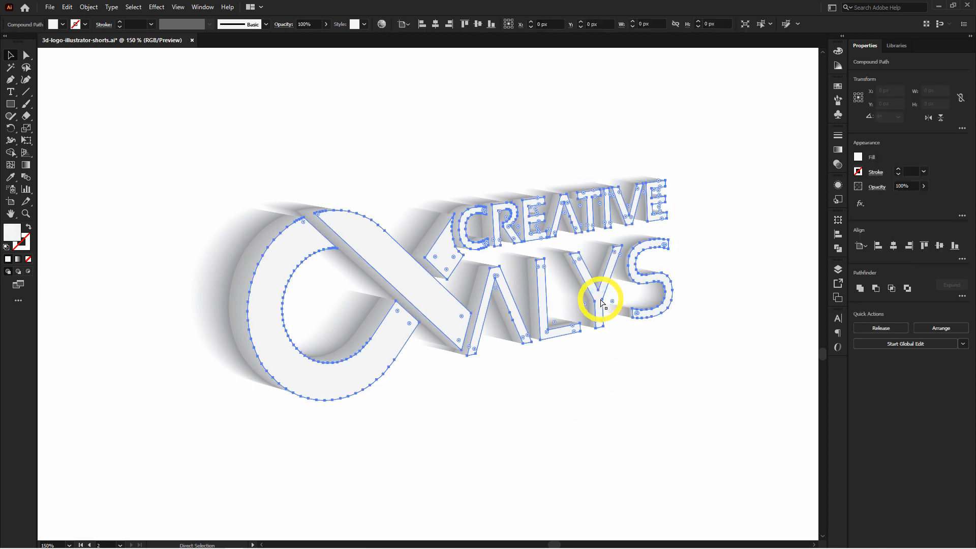
pyautogui.click(600, 299)
pyautogui.hotkey('ctrl', '3')
pyautogui.press('a')
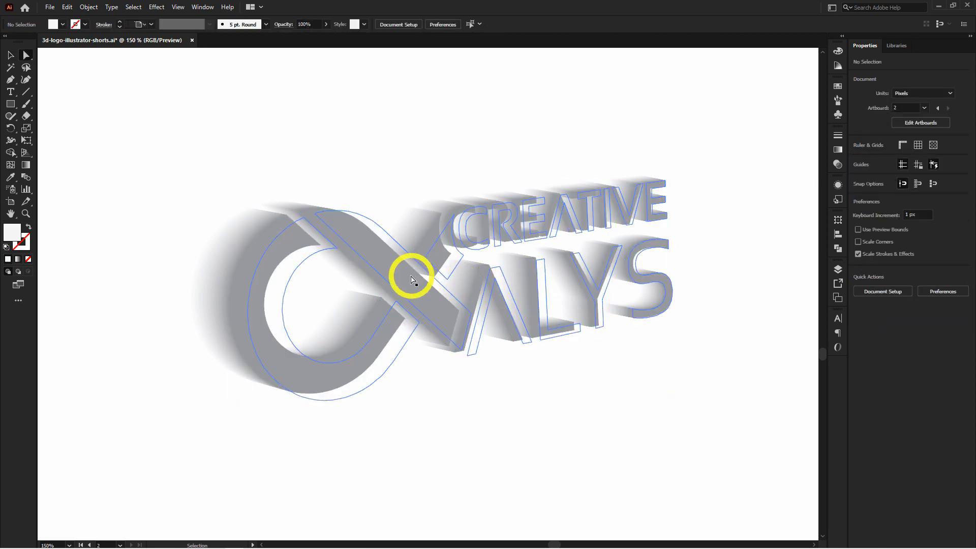
# Recolour the shadow blend's front logo with a darker gray from the grays swatch group and show all hidden artwork.
pyautogui.click(338, 315)
pyautogui.click(372, 247)
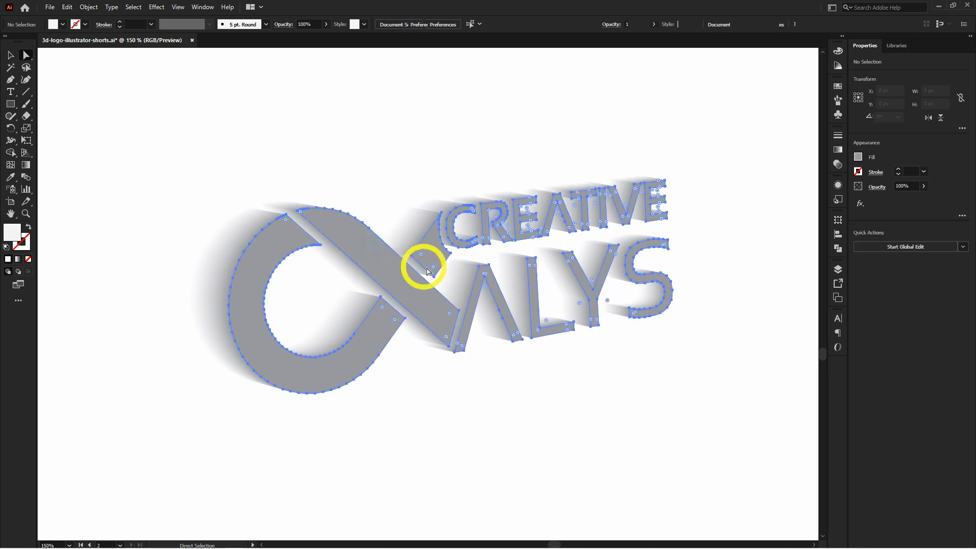
pyautogui.click(838, 85)
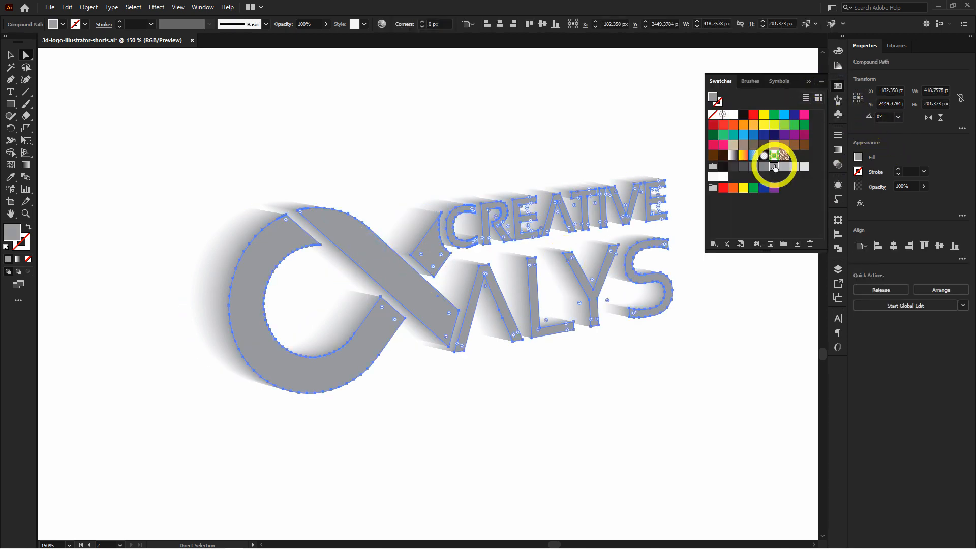
pyautogui.click(763, 168)
pyautogui.click(744, 370)
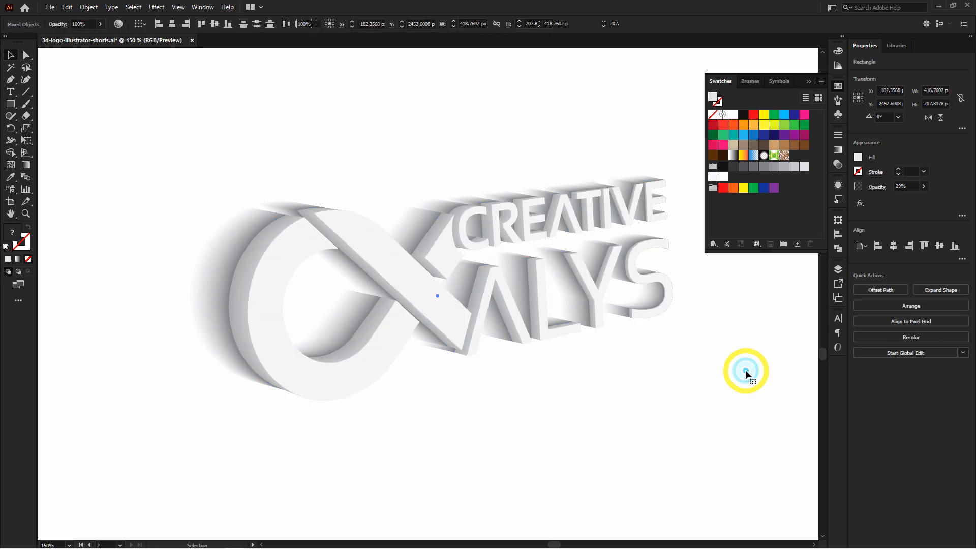
pyautogui.click(838, 86)
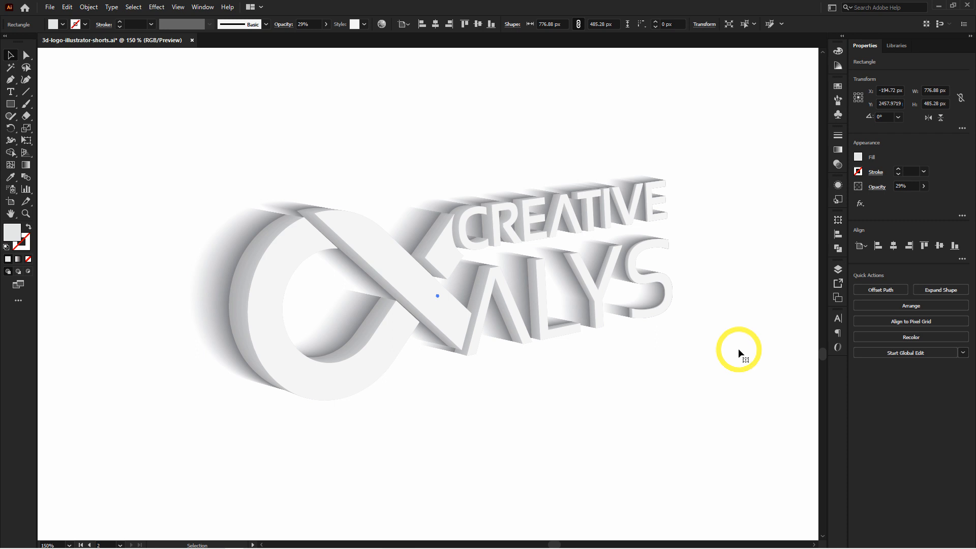
# Examine the whole 3D logo and its shadow close up and from afar, in both preview and outline views.
pyautogui.hotkey('ctrl', '-')
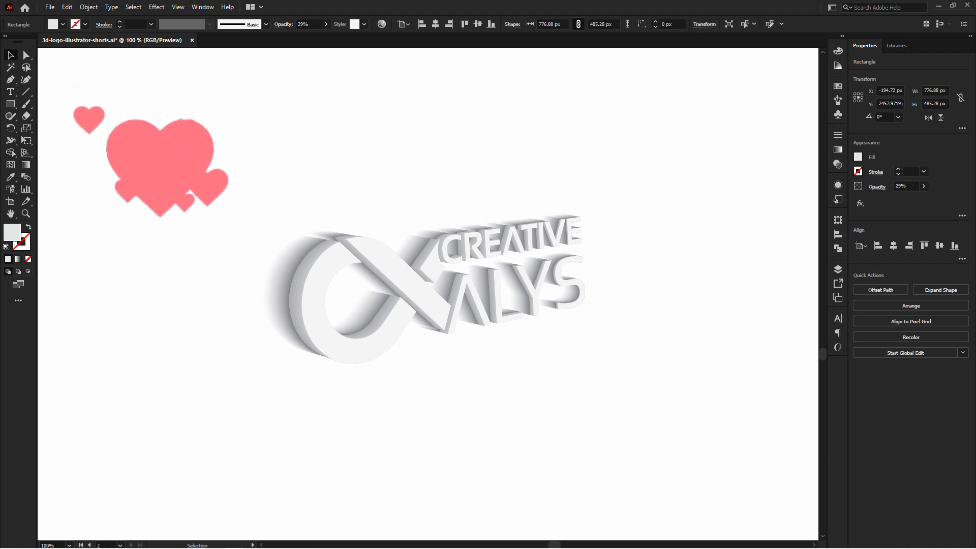
pyautogui.click(672, 358)
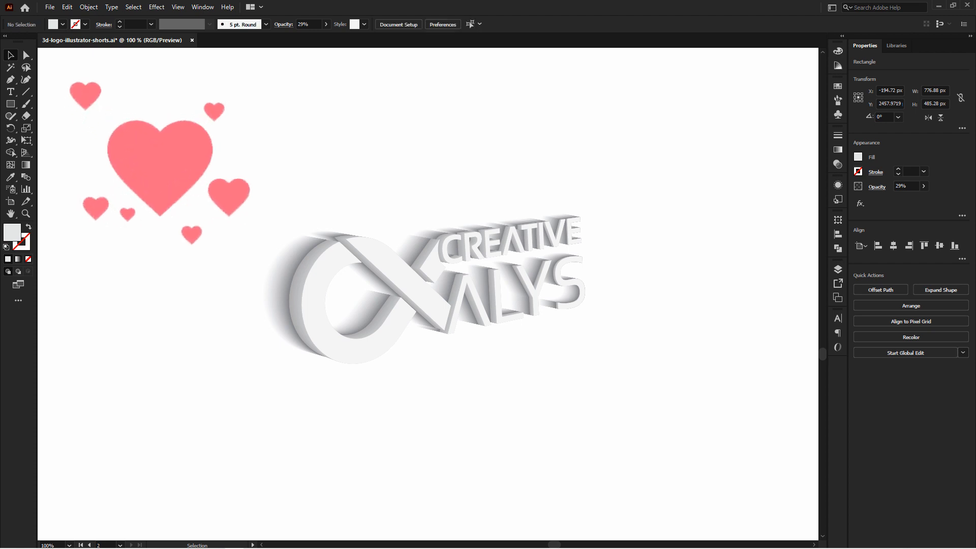
pyautogui.scroll(1, 477, 330)
pyautogui.moveTo(552, 436); pyautogui.dragTo(583, 447)
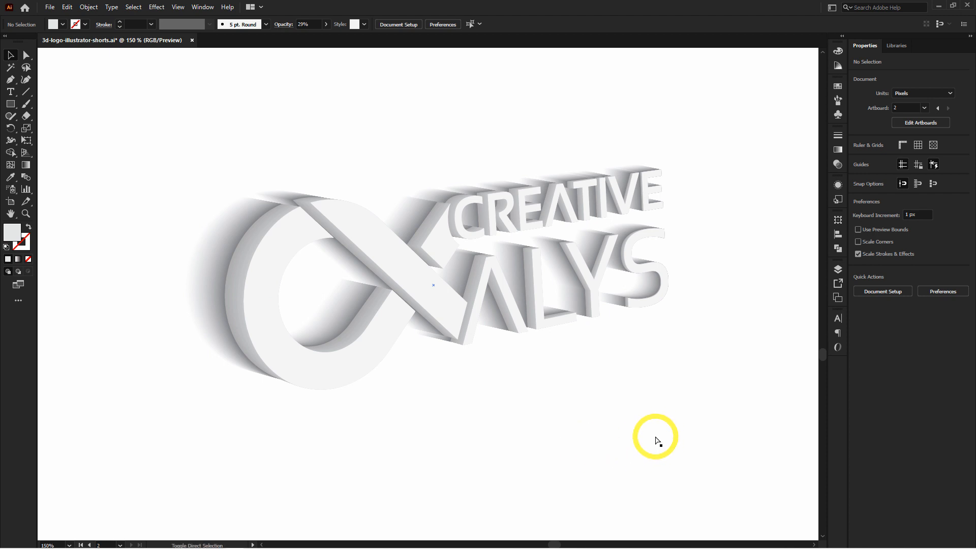
pyautogui.click(564, 411)
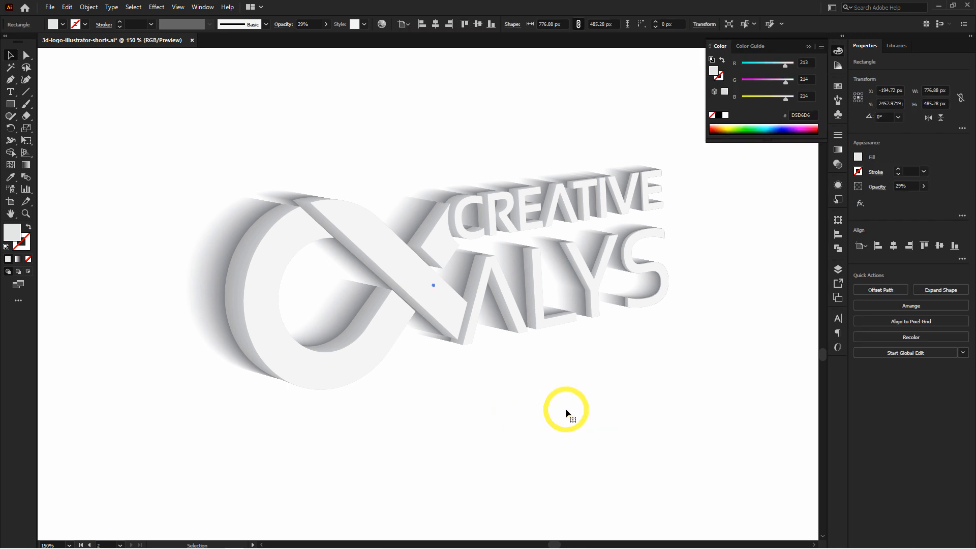
pyautogui.hotkey('ctrl', 'y')
pyautogui.click(565, 407)
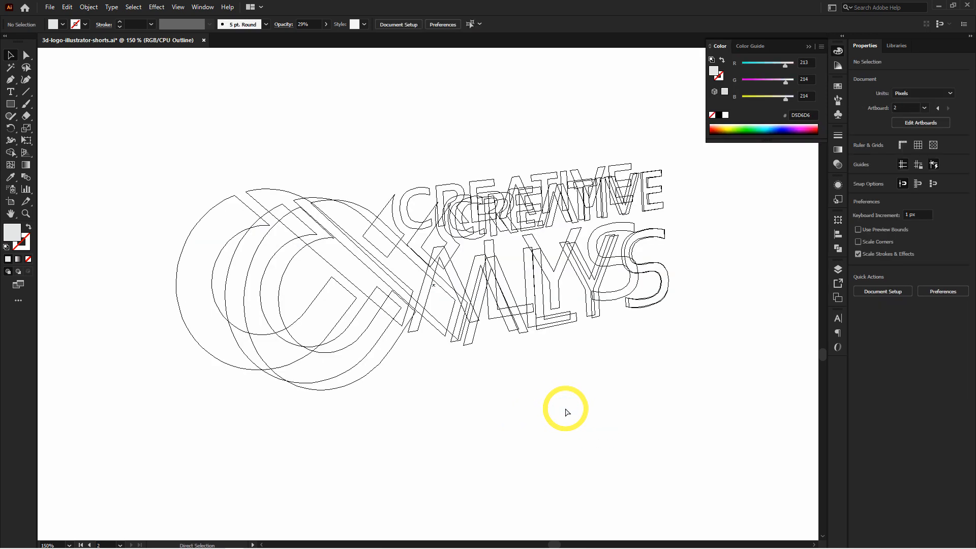
pyautogui.hotkey('ctrl', 'y')
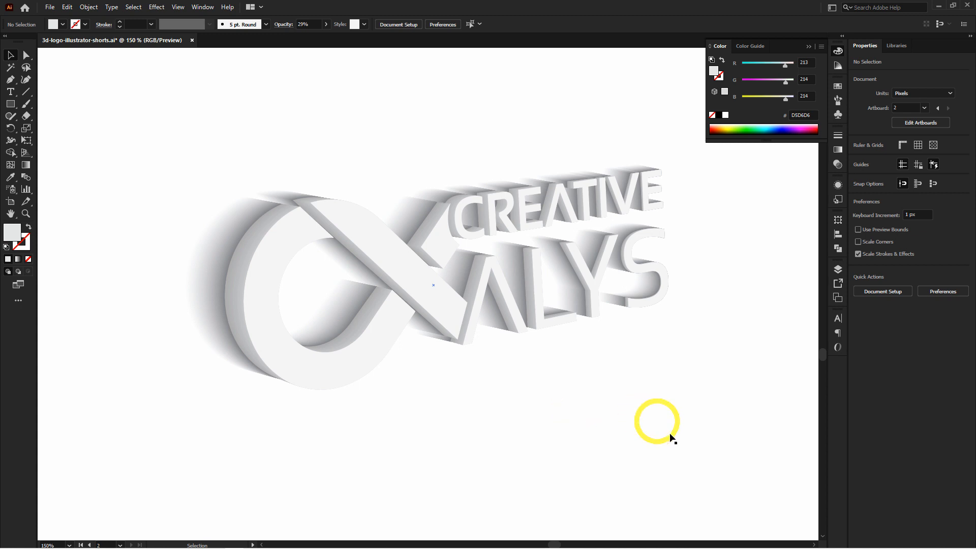
pyautogui.hotkey('ctrl', '-')
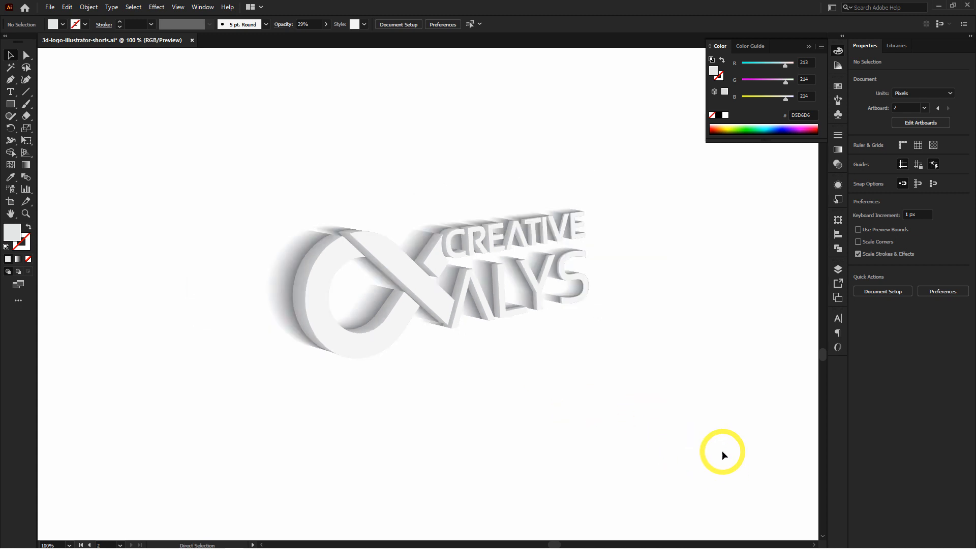
pyautogui.hotkey('ctrl', 'space')
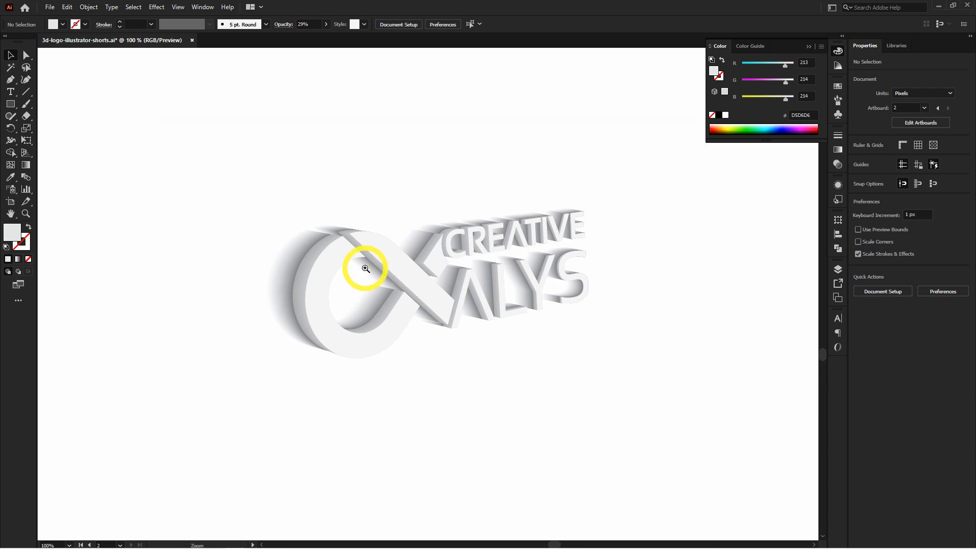
pyautogui.click(366, 269)
pyautogui.click(476, 309)
pyautogui.moveTo(641, 441); pyautogui.dragTo(566, 433)
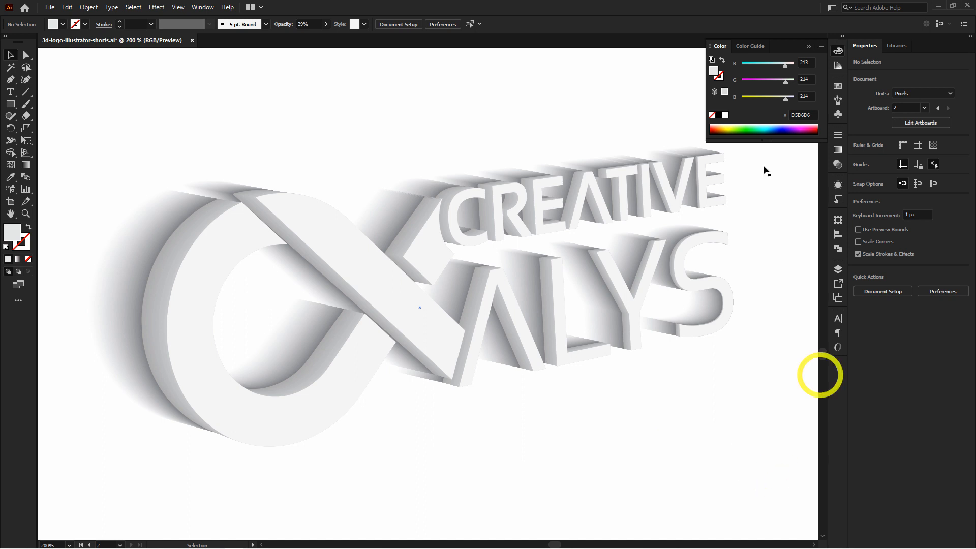
pyautogui.click(839, 50)
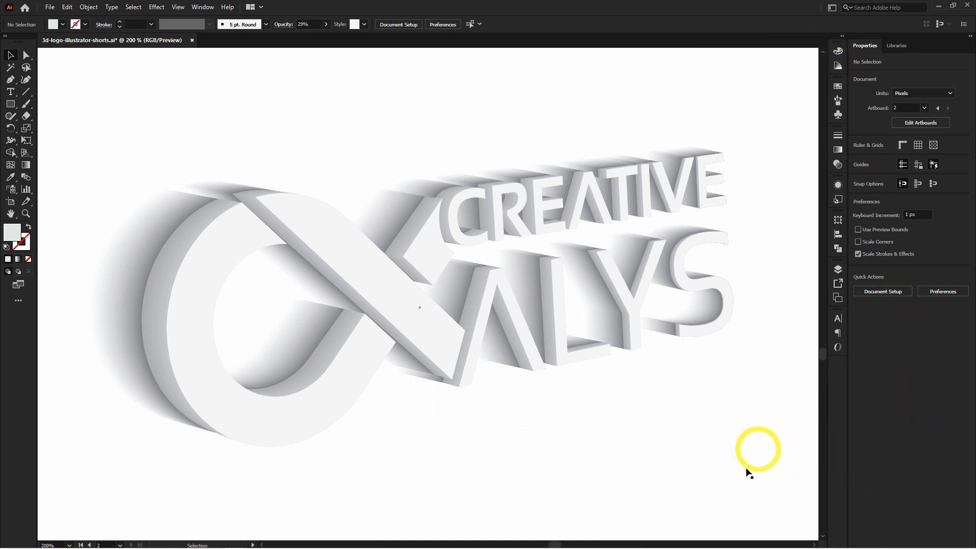
pyautogui.hotkey('ctrl', 'y')
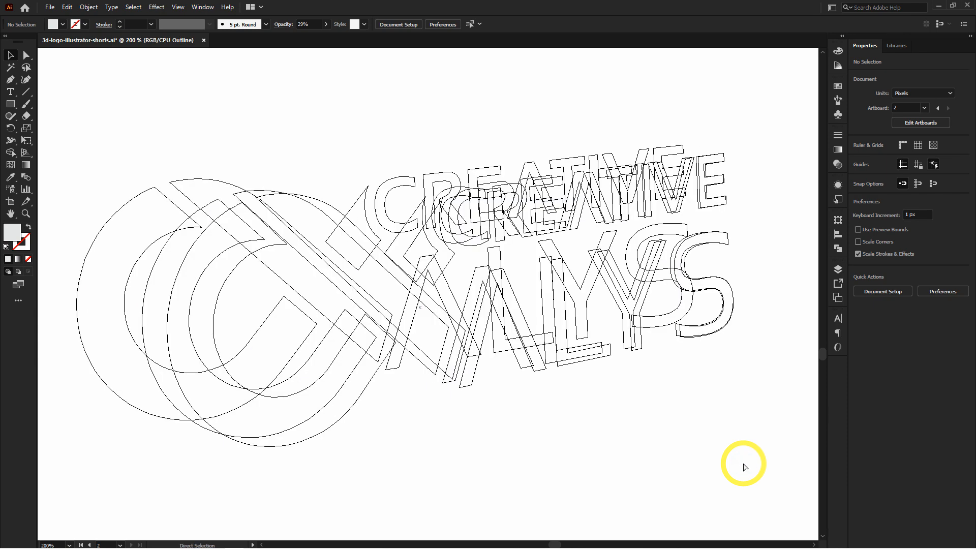
pyautogui.hotkey('ctrl', 'y')
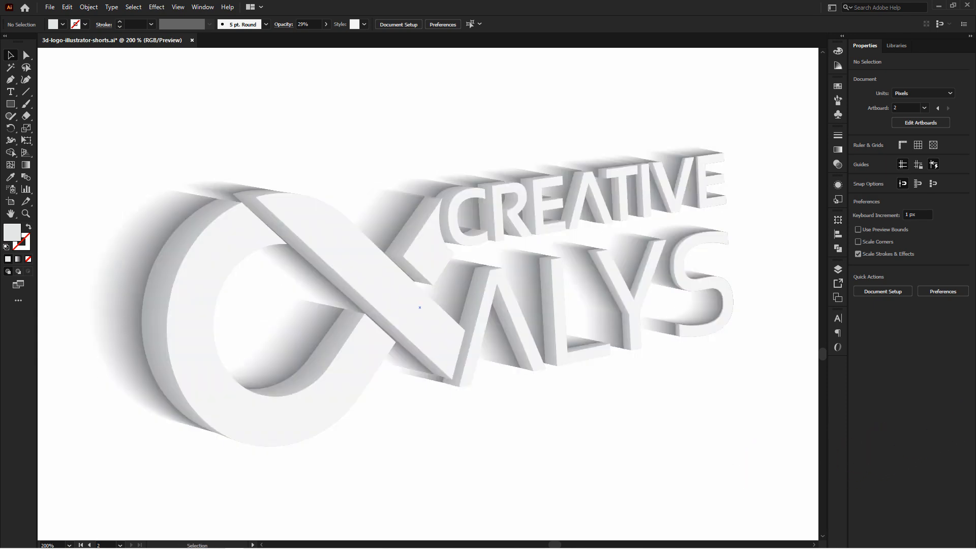